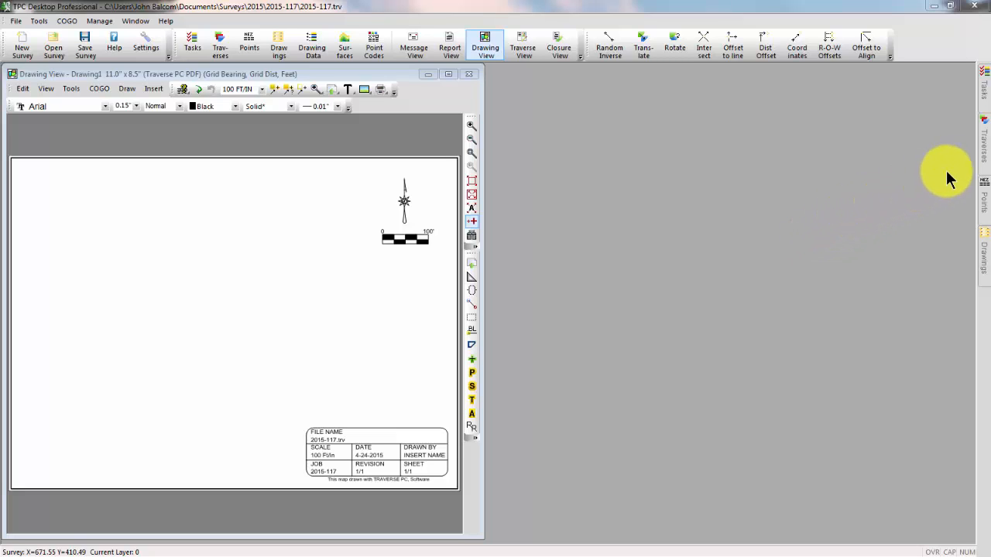
Pin the Traverses manager open and start a new traverse named Deed Data.
left_click(982, 149)
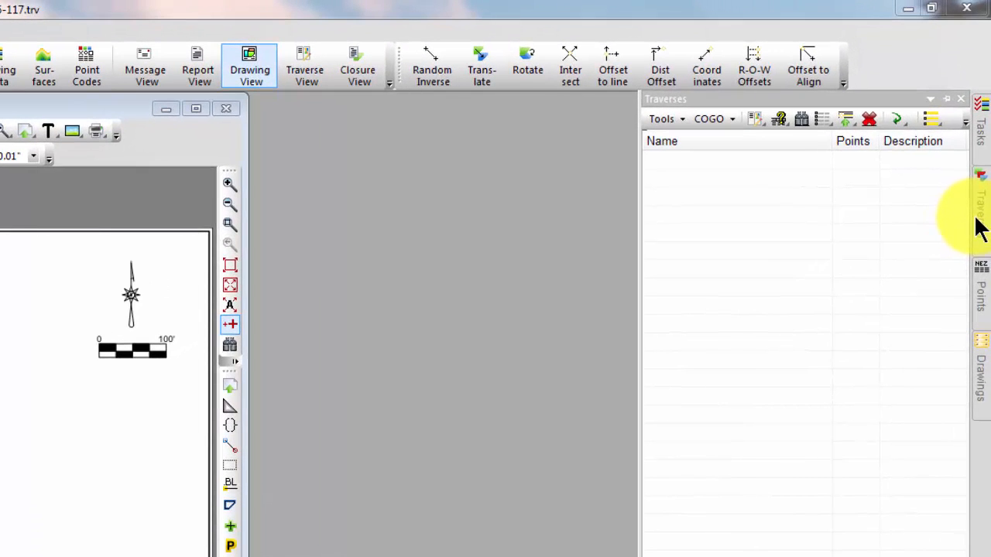
left_click(947, 99)
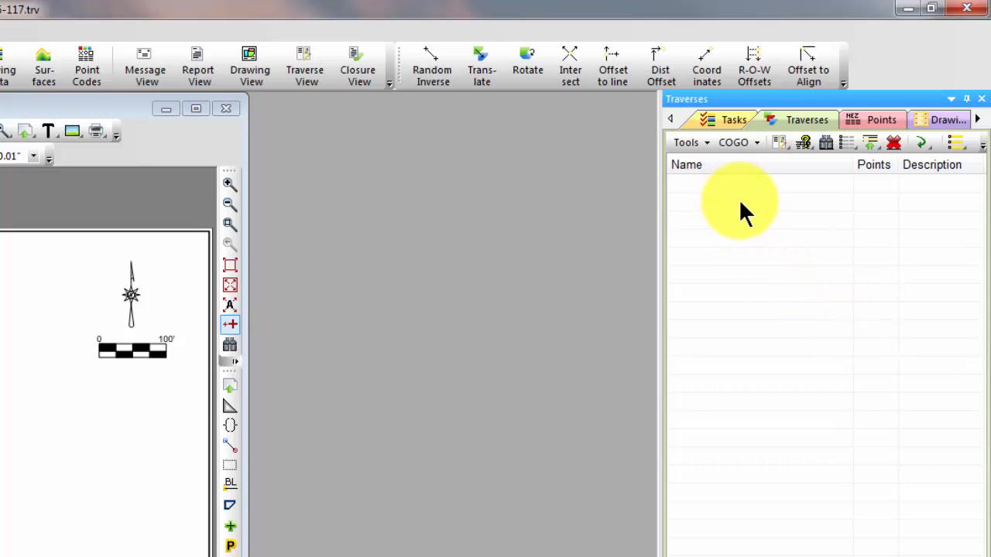
double_click(740, 203)
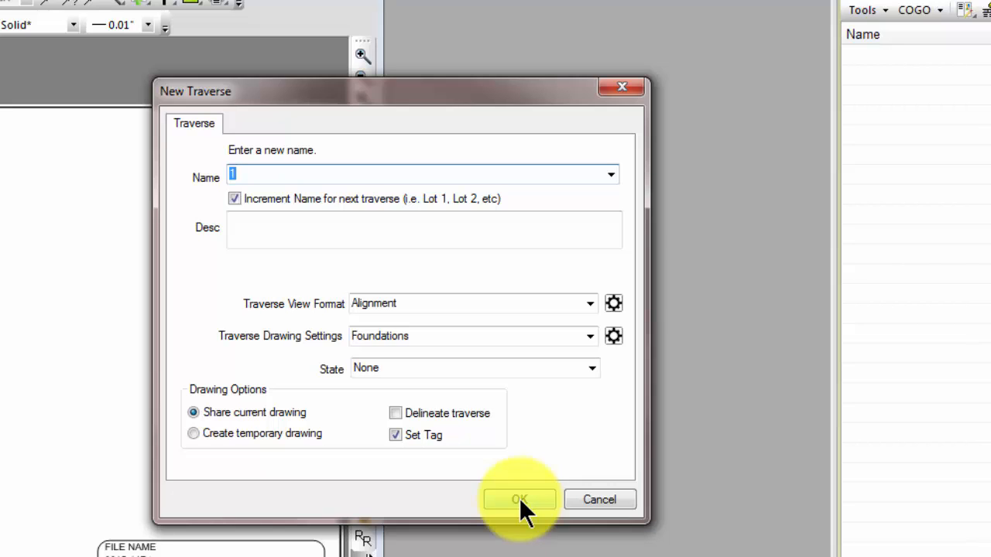
type("Deed Data")
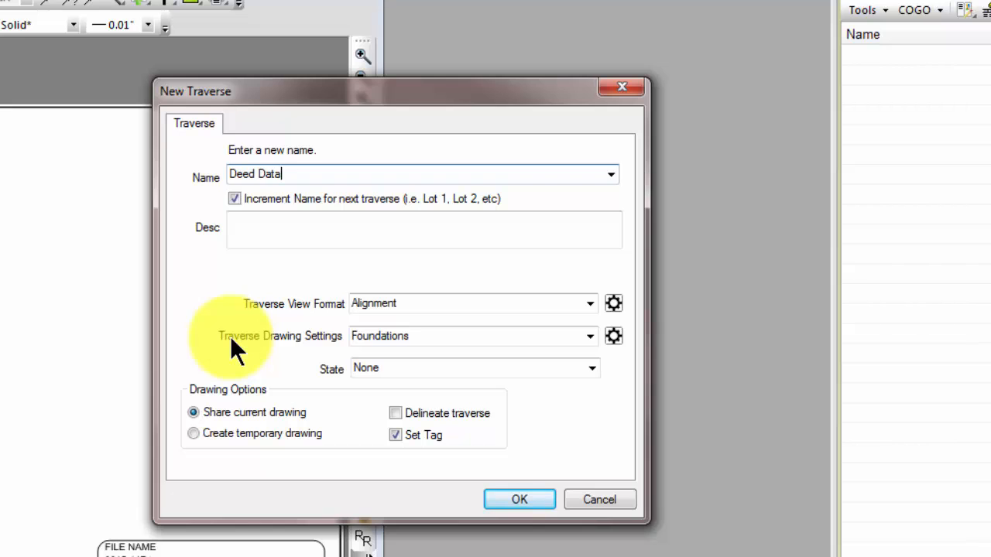
Set the new traverse's view format to Deed w/curves and review its display and edit sequences.
left_click(590, 300)
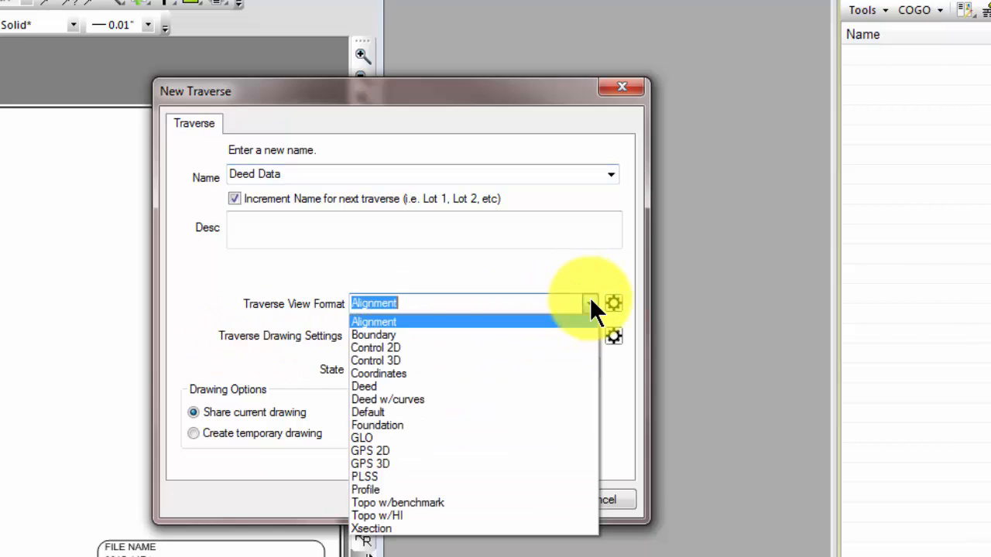
left_click(413, 398)
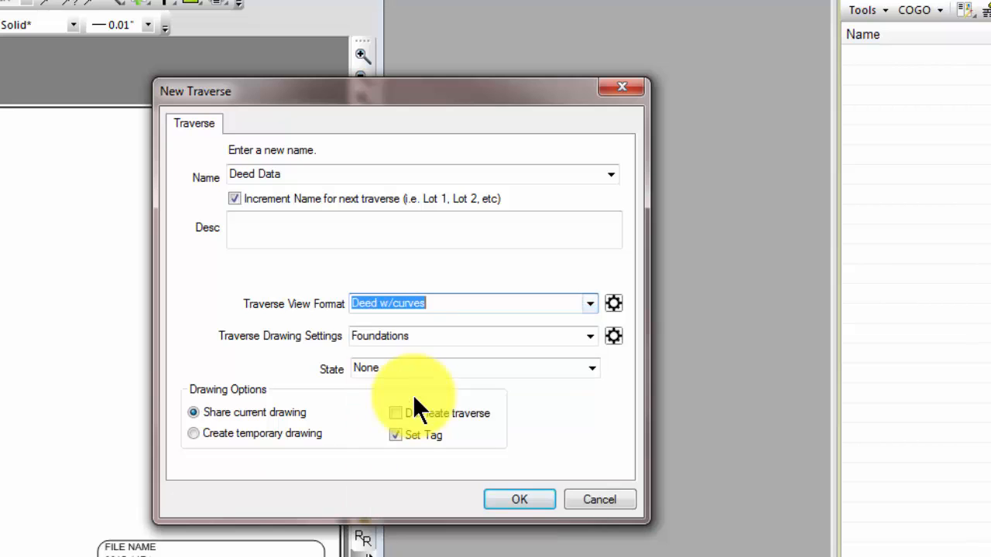
left_click(615, 302)
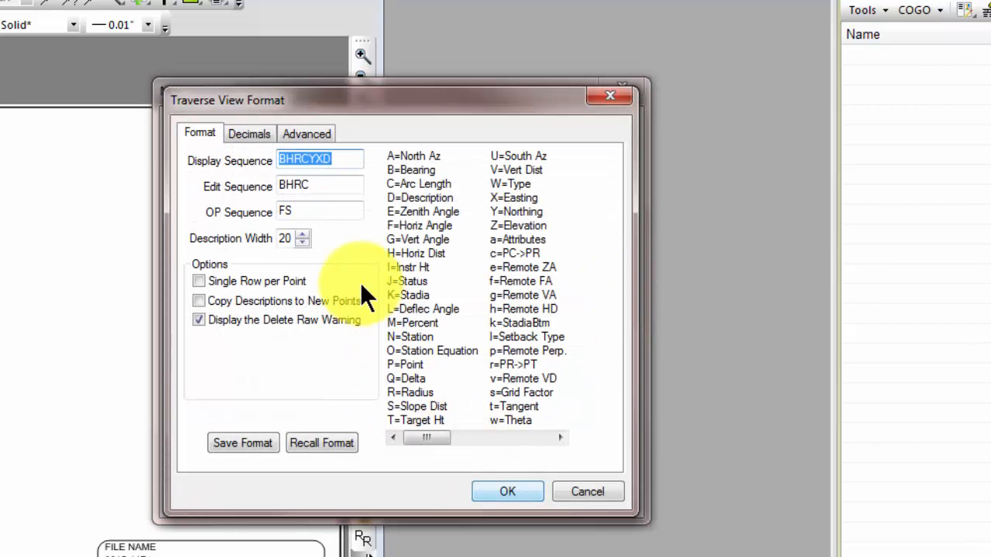
left_click(351, 159)
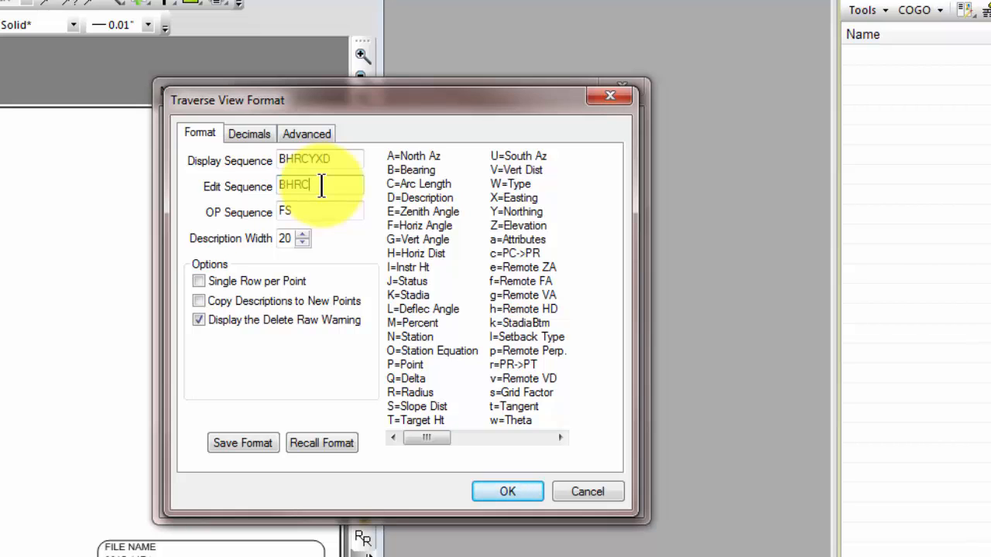
left_click(520, 489)
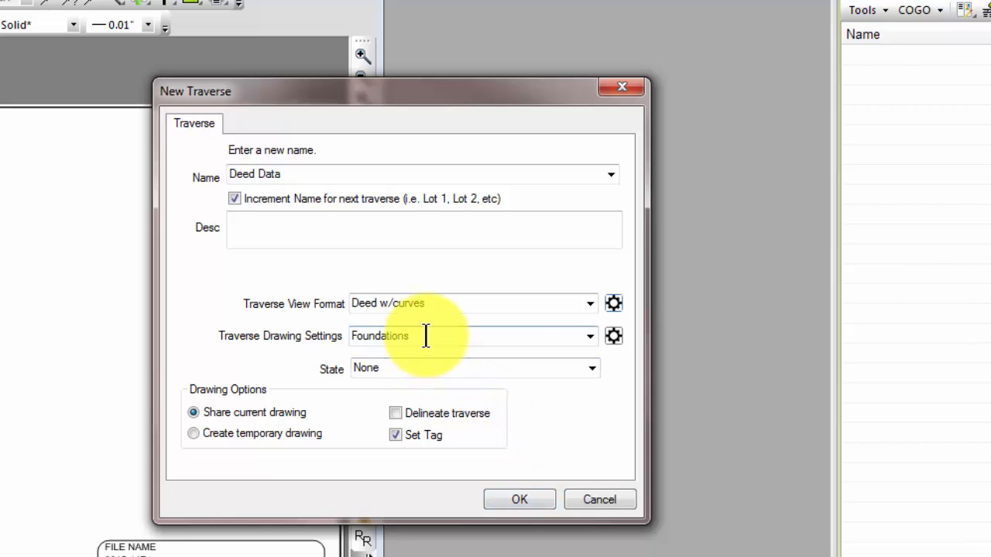
Set the traverse drawing settings to Property Lines, review their details and create the Deed Data traverse.
left_click(588, 335)
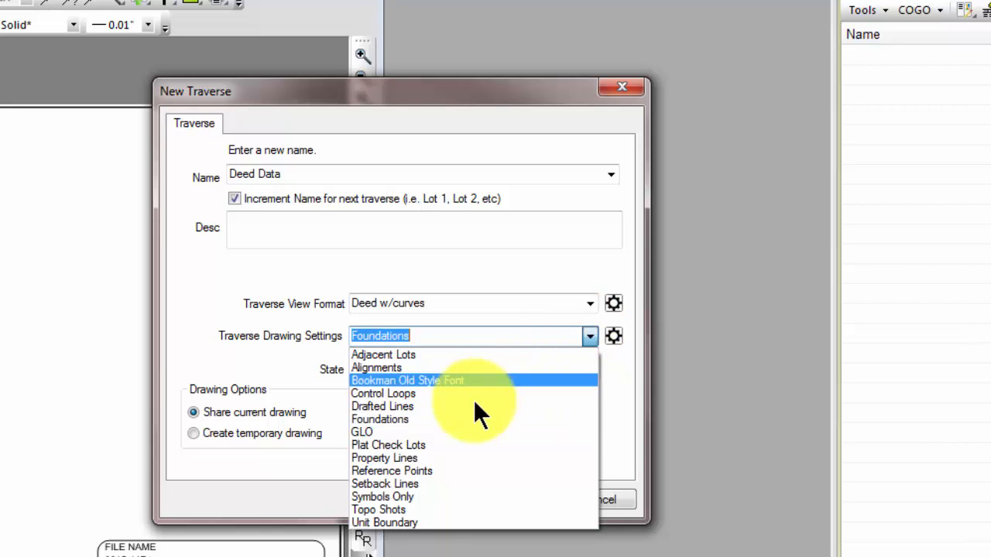
left_click(408, 457)
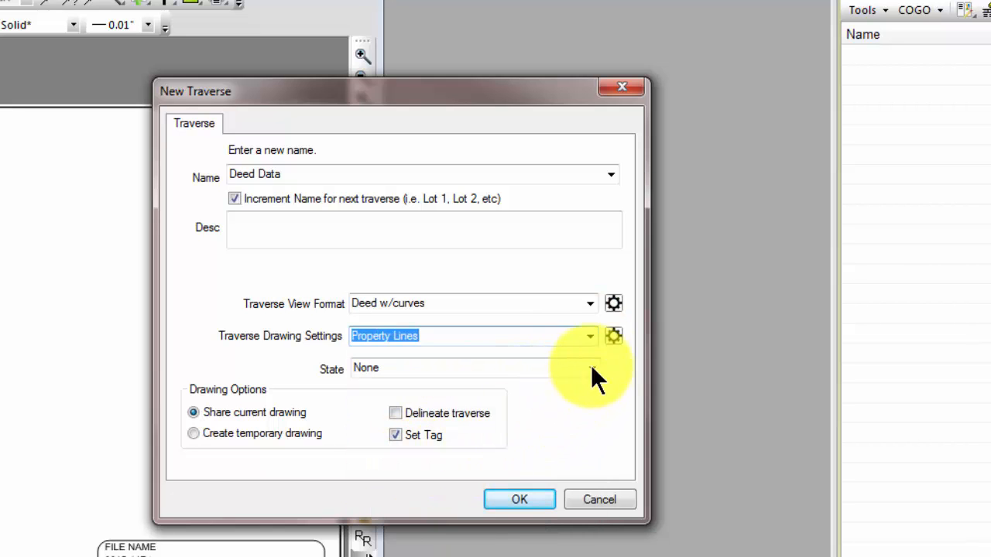
left_click(612, 336)
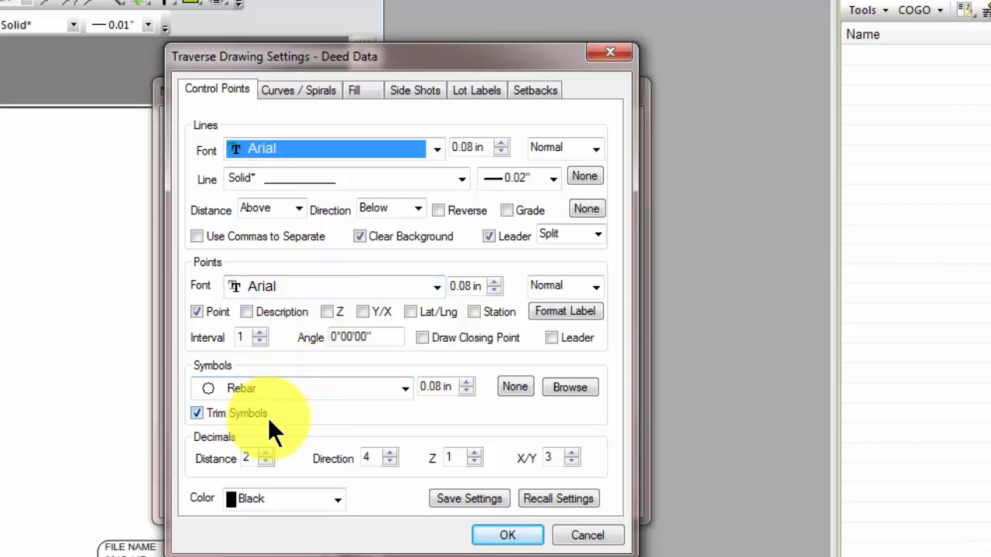
left_click(508, 537)
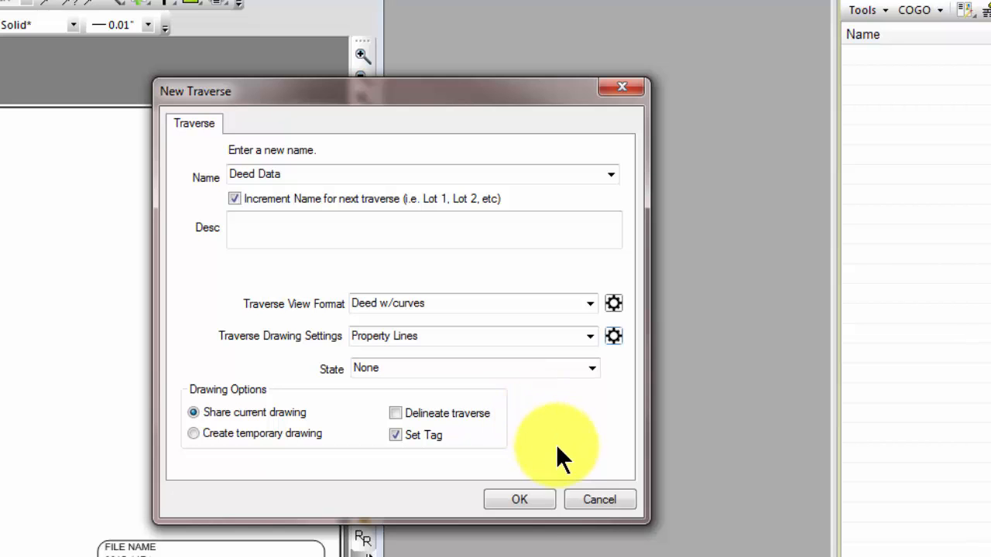
left_click(527, 500)
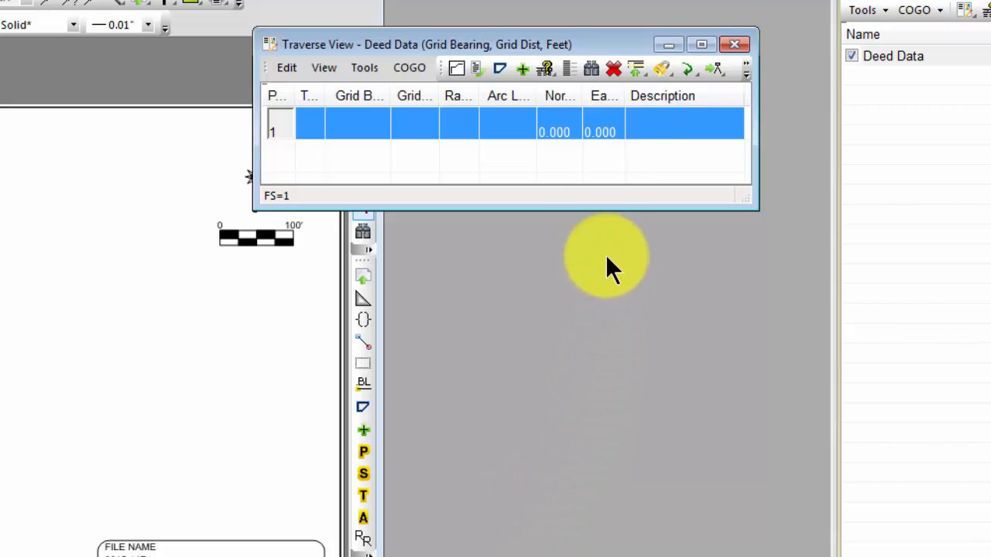
Show a single row per point in the Deed Data Traverse View and enlarge its window to fit more data.
left_click(566, 69)
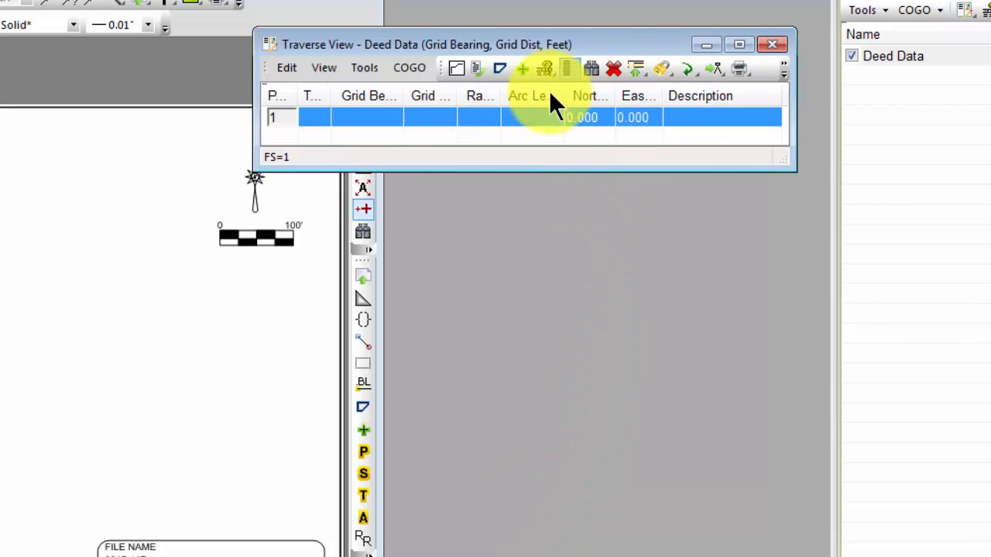
left_click_drag(256, 123, 184, 122)
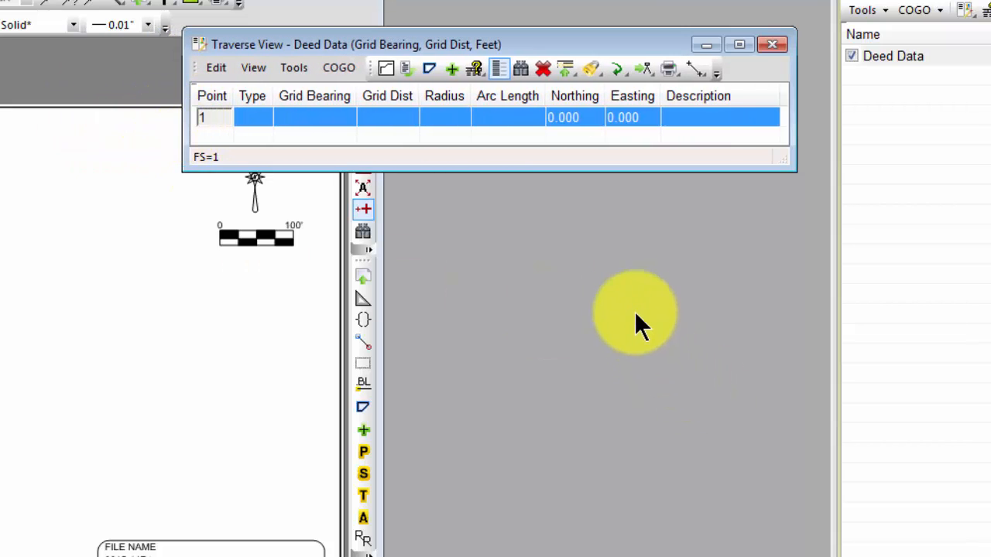
left_click_drag(619, 169, 619, 249)
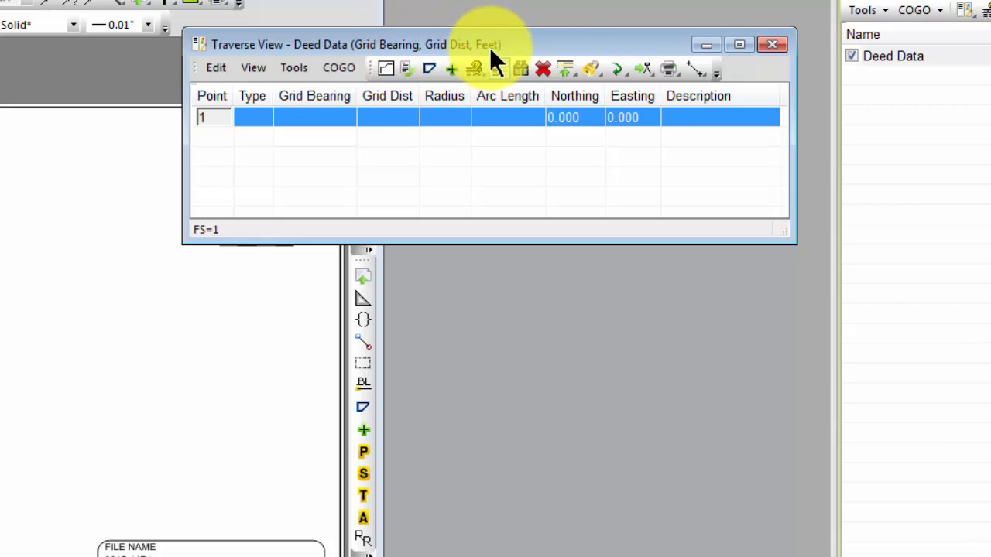
left_click(498, 67)
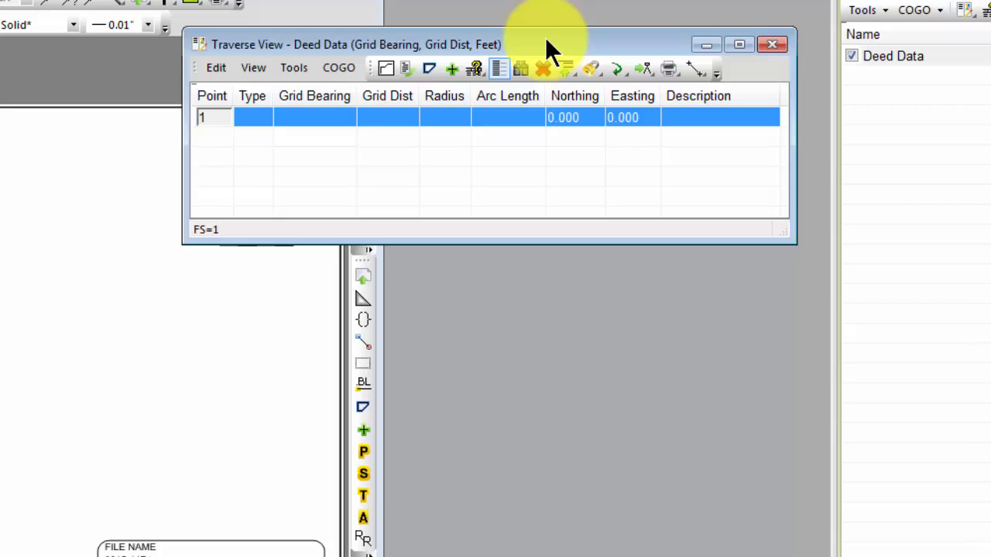
Set point 1's coordinates to Northing 10000 and Easting 10000.
key("Tab")
key("Tab")
key("Tab")
key("Tab")
key("Tab")
key("Tab")
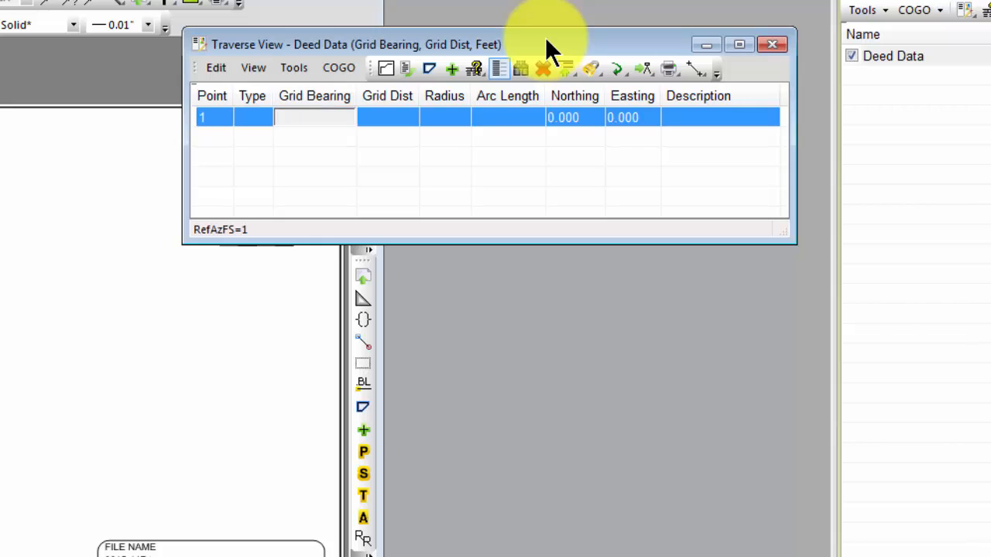
type("10000")
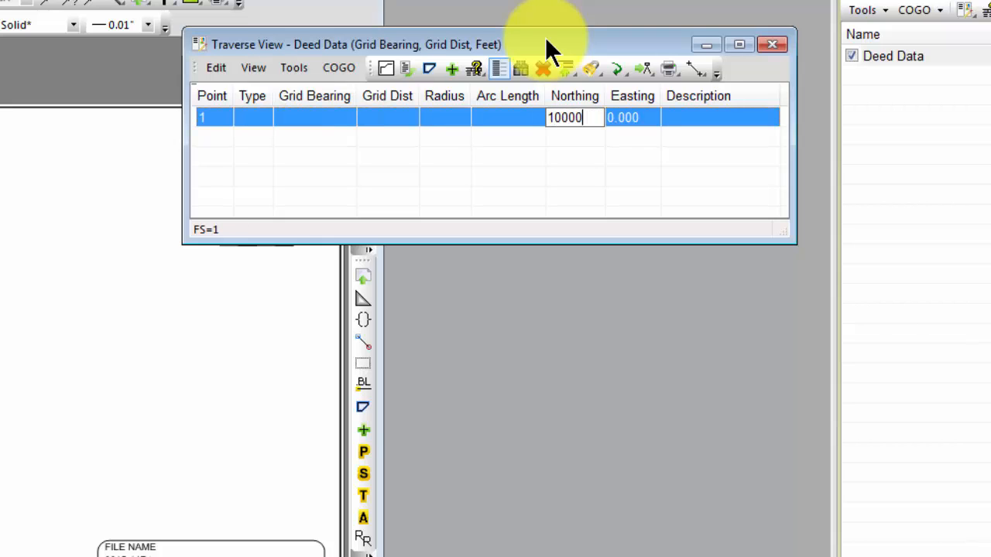
key("Tab")
type("10000")
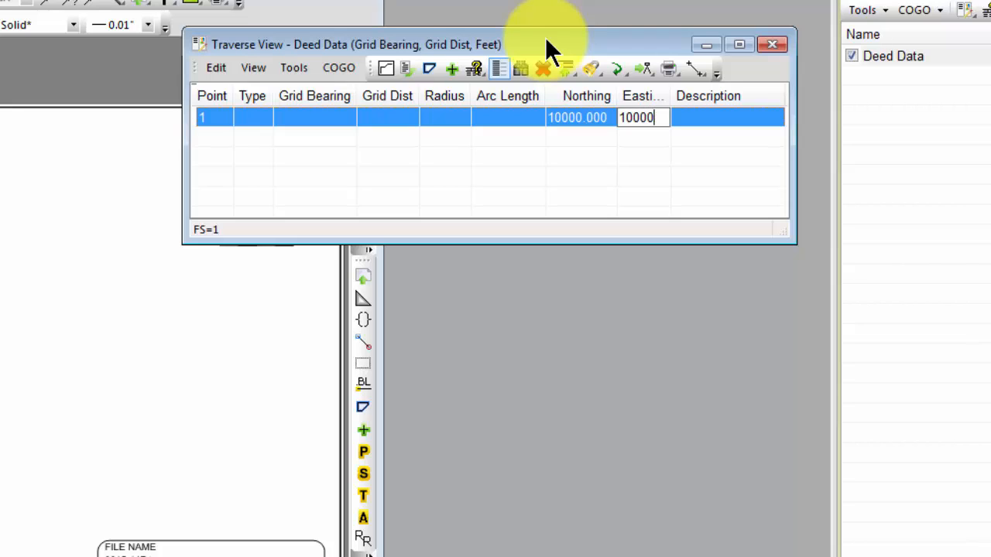
key("Tab")
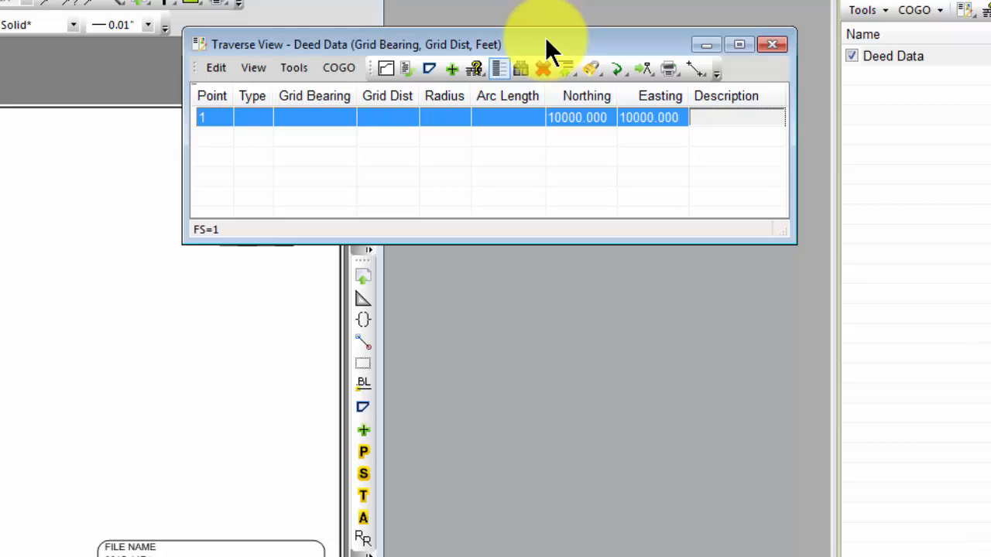
Enter FND 1" I.P. as point 1's description and slightly narrow the Grid Bearing column.
key("Caps_Lock")
type("FN")
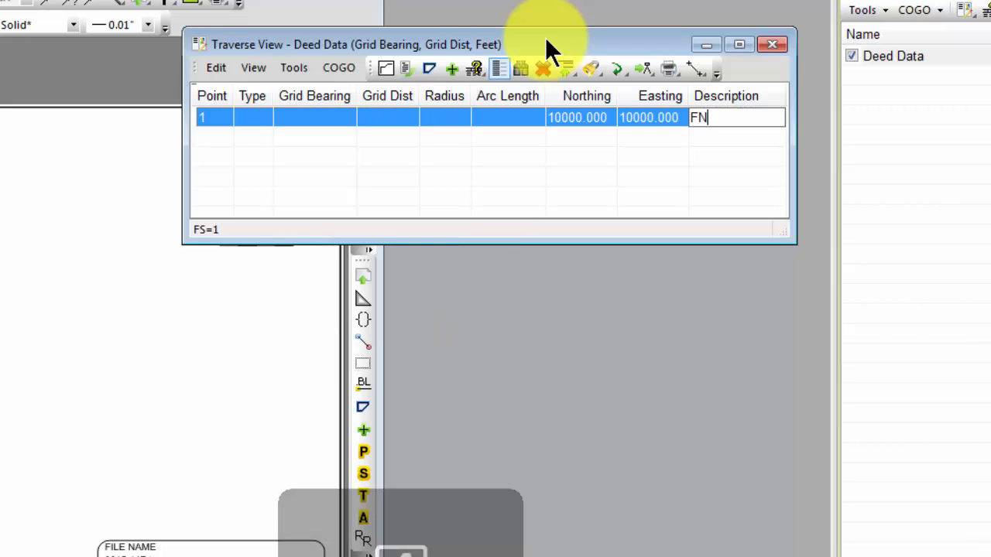
type("D")
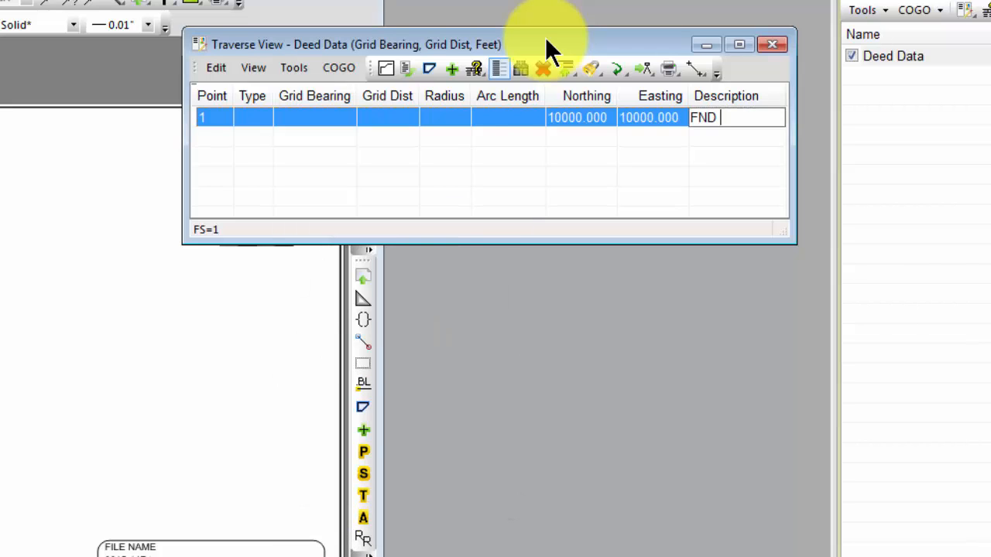
type(" 1\" I.P.")
key("Return")
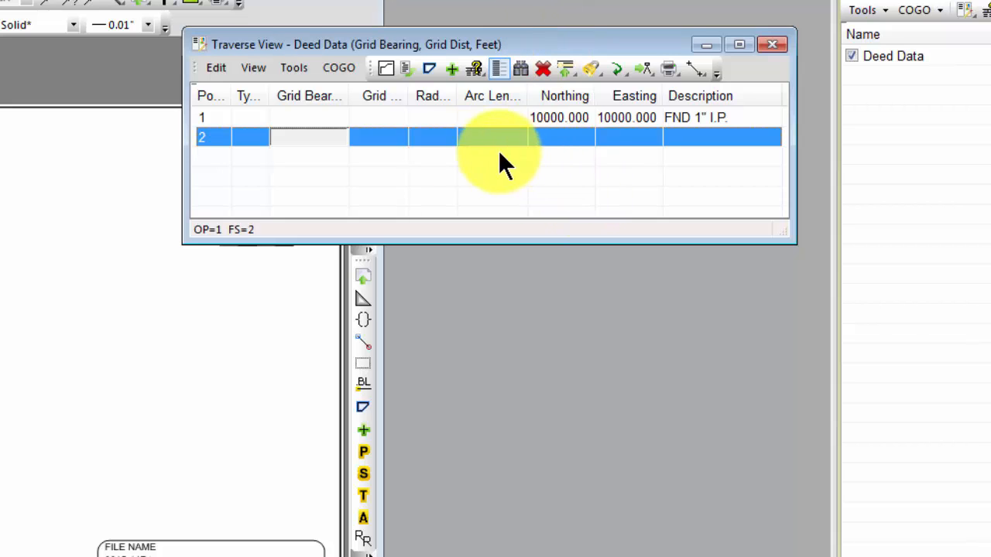
left_click_drag(348, 93, 375, 92)
left_click_drag(351, 92, 341, 91)
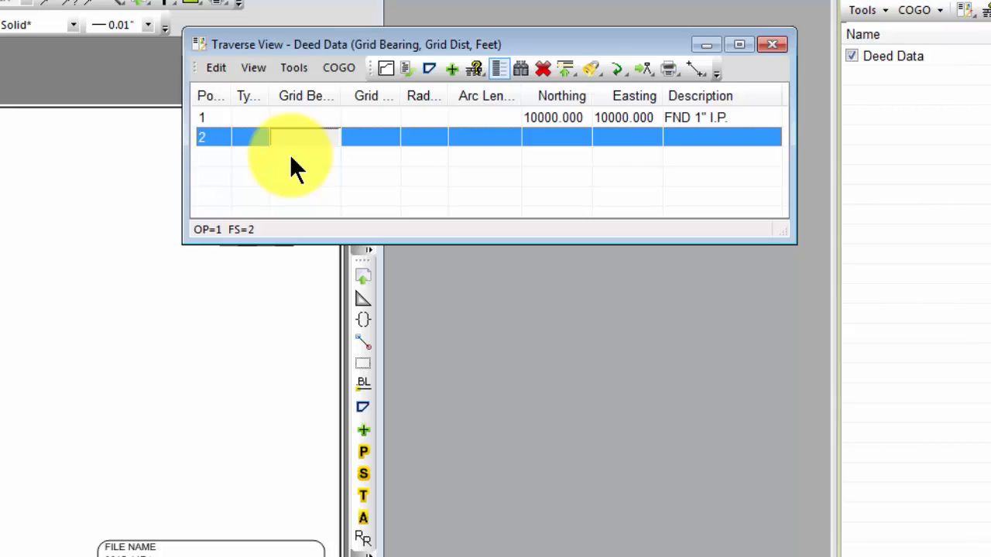
Open the Traverse View help in an enlarged window and consult the related topic Entering Traverse Data.
key("F1")
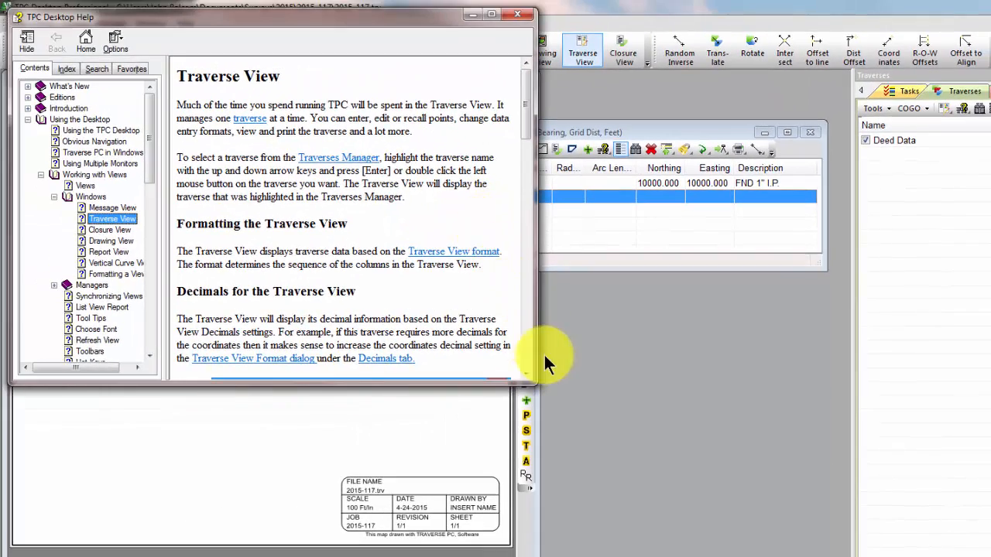
left_click_drag(536, 381, 813, 556)
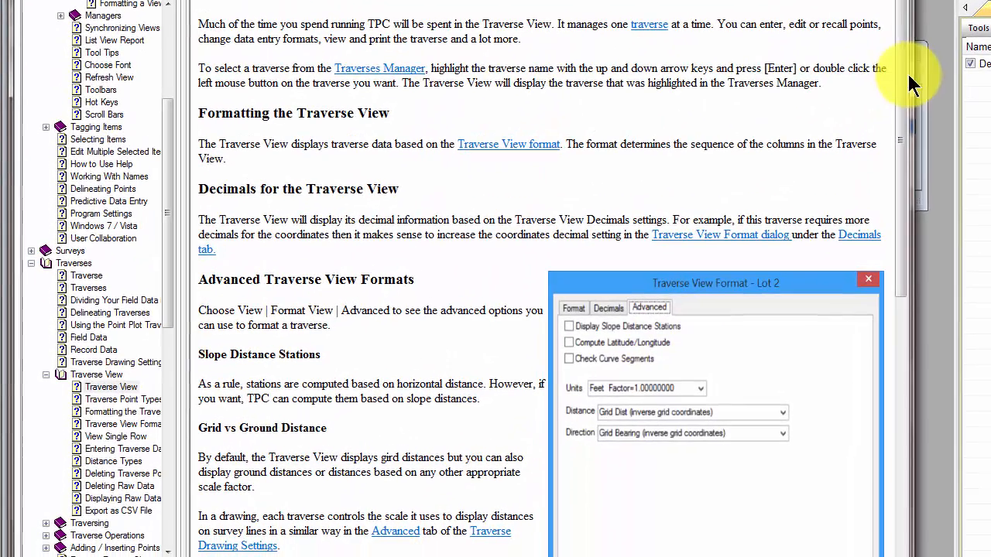
left_click_drag(901, 59, 918, 251)
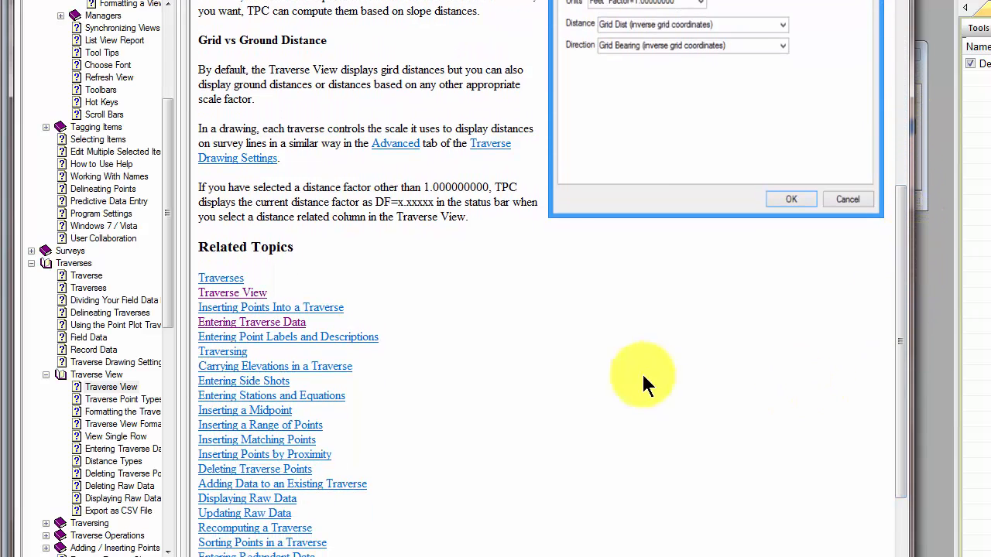
left_click(255, 323)
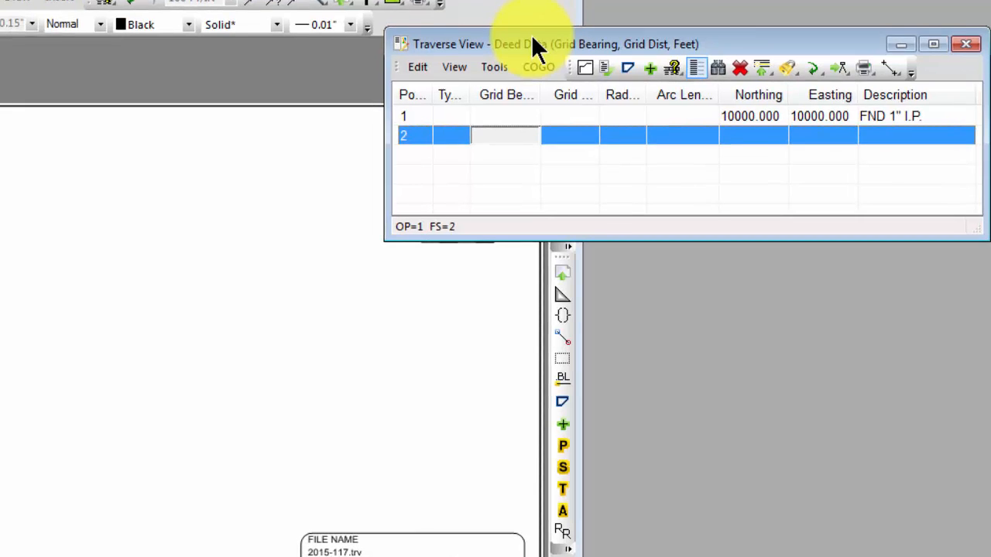
Enter the course to point 2 with bearing N90°00'00"E and grid distance 284.88 feet.
type("190")
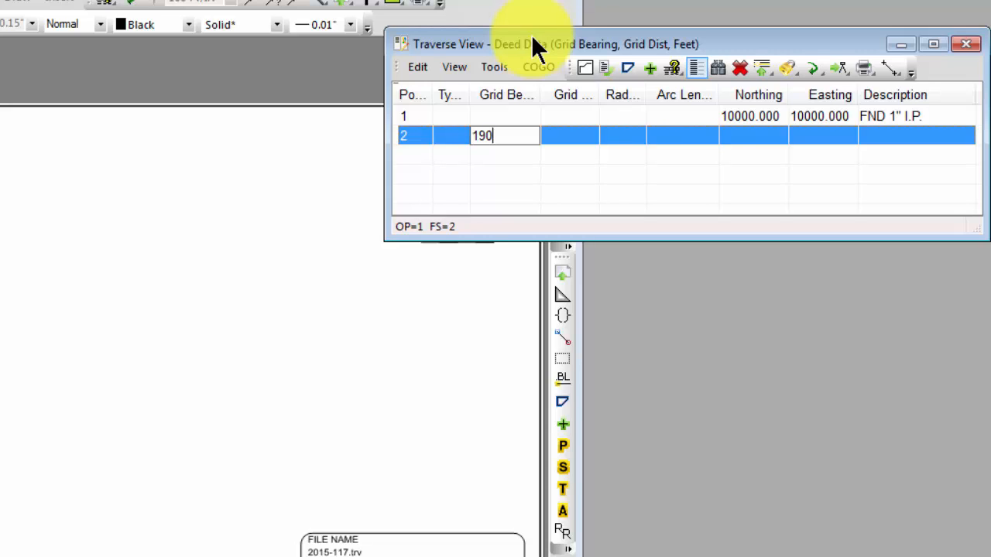
key("Return")
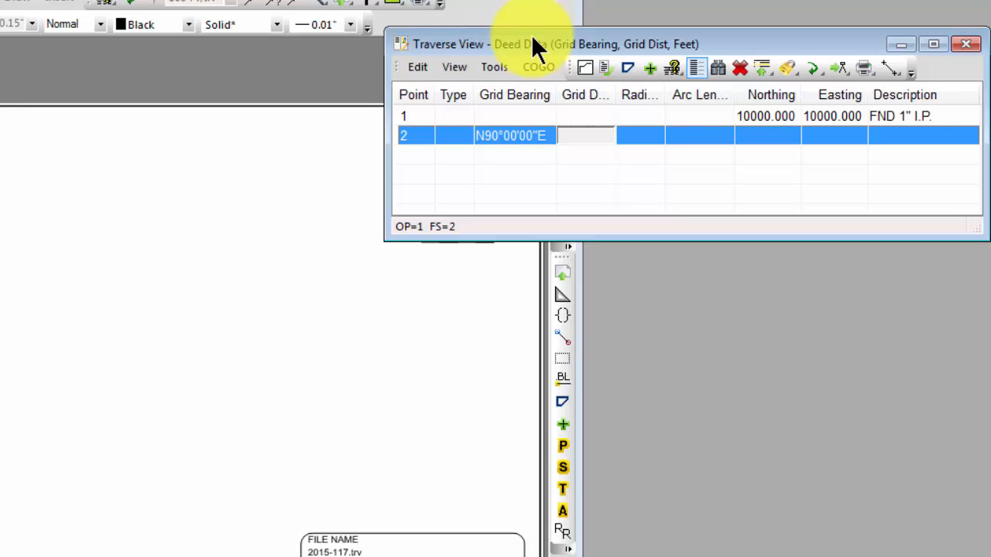
type("284")
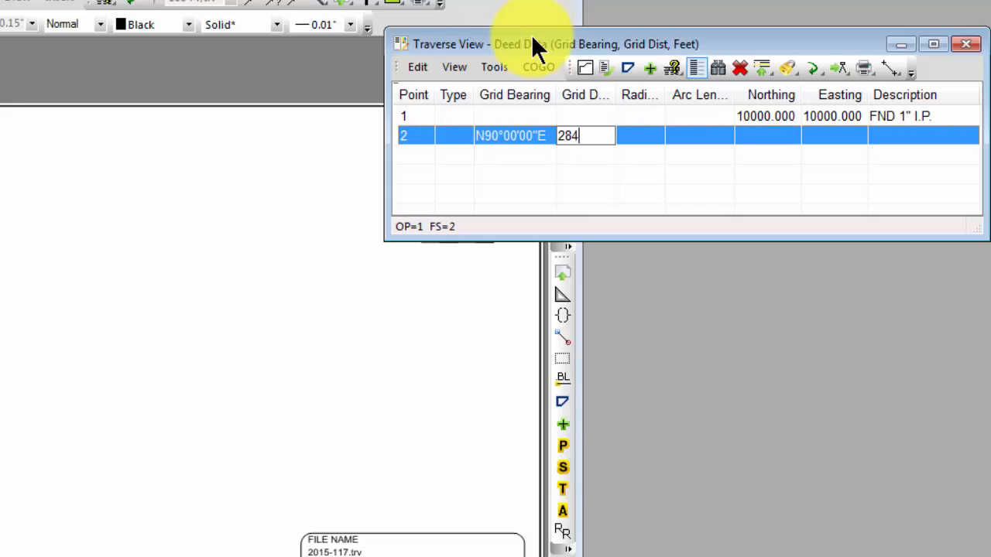
type(".88")
key("Tab")
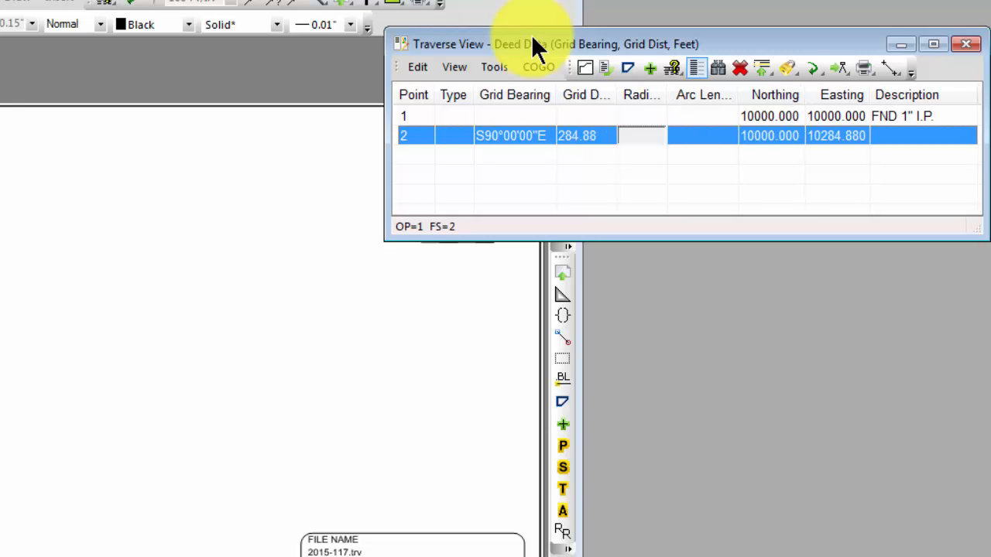
Review the Deed Data traverse view's format settings, including its display and edit sequences, and close them.
left_click(672, 68)
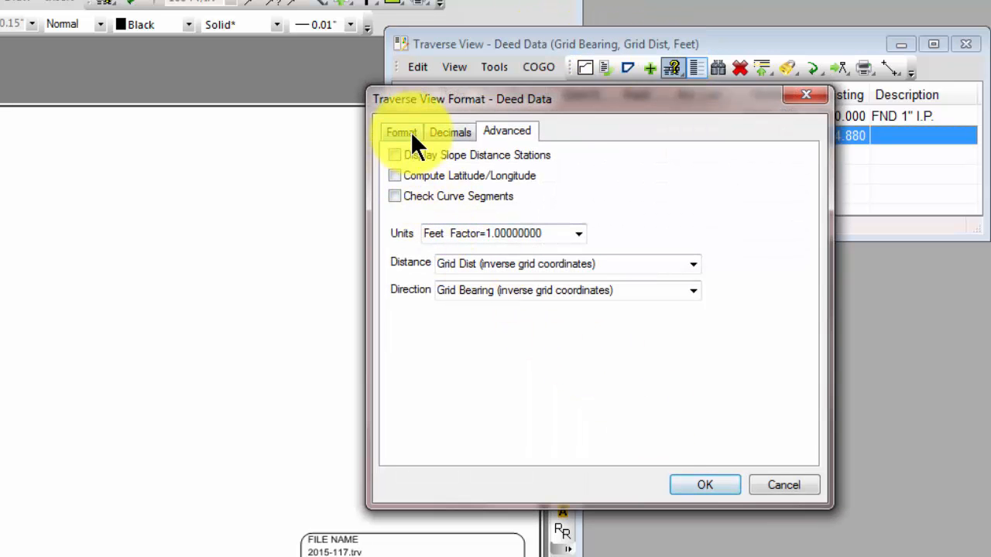
left_click(402, 132)
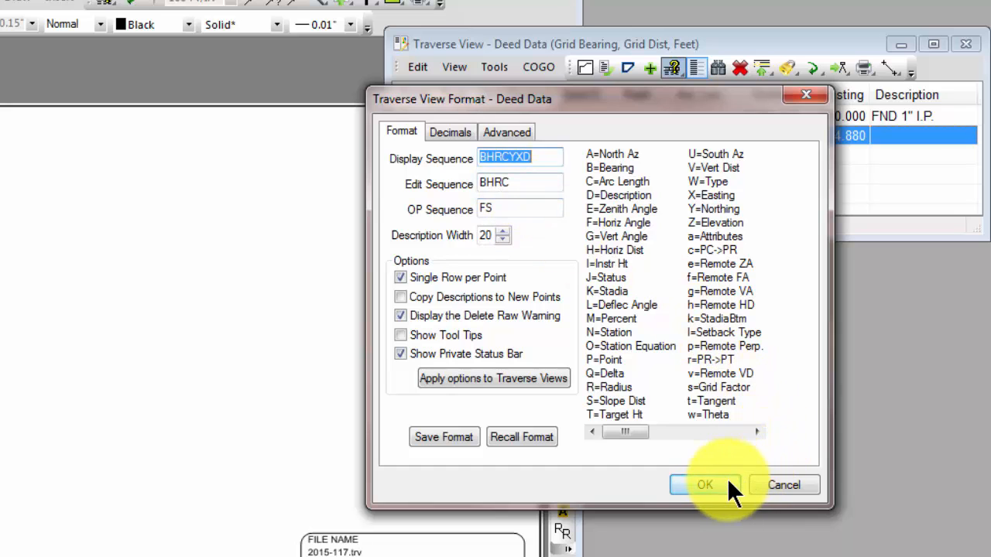
left_click(704, 484)
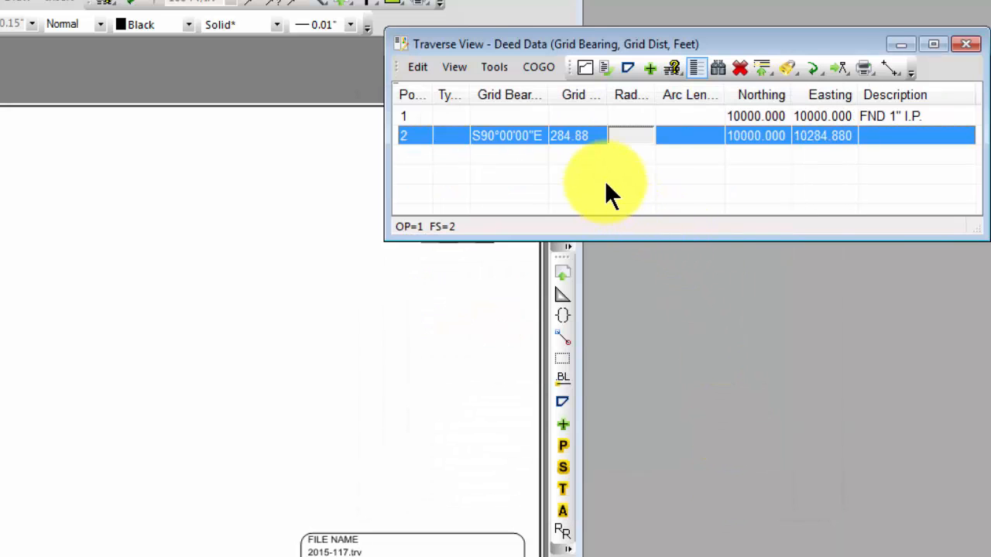
Enter the course to point 3 with bearing N23°27'00"E and grid distance 163.50 feet, leaving the curve data blank.
key("Return")
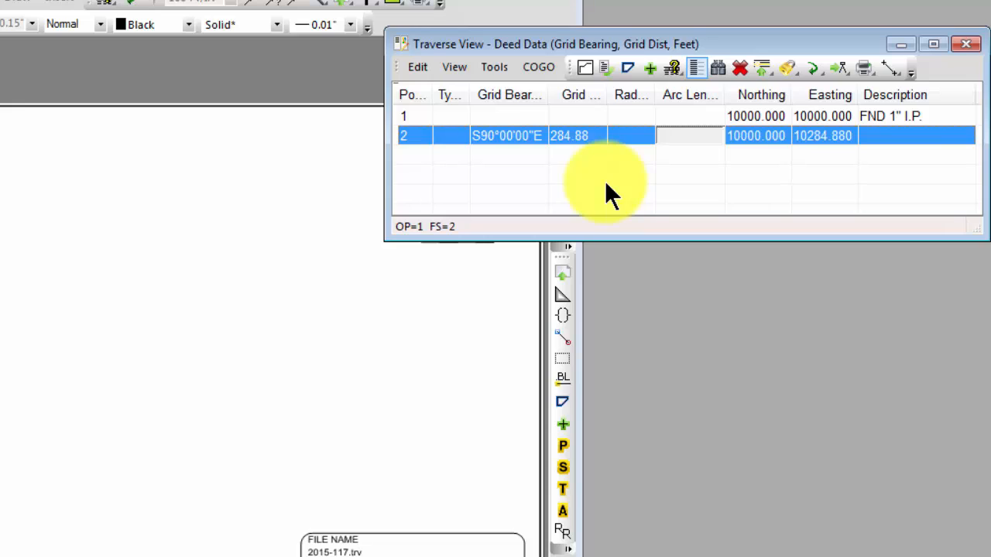
key("Return")
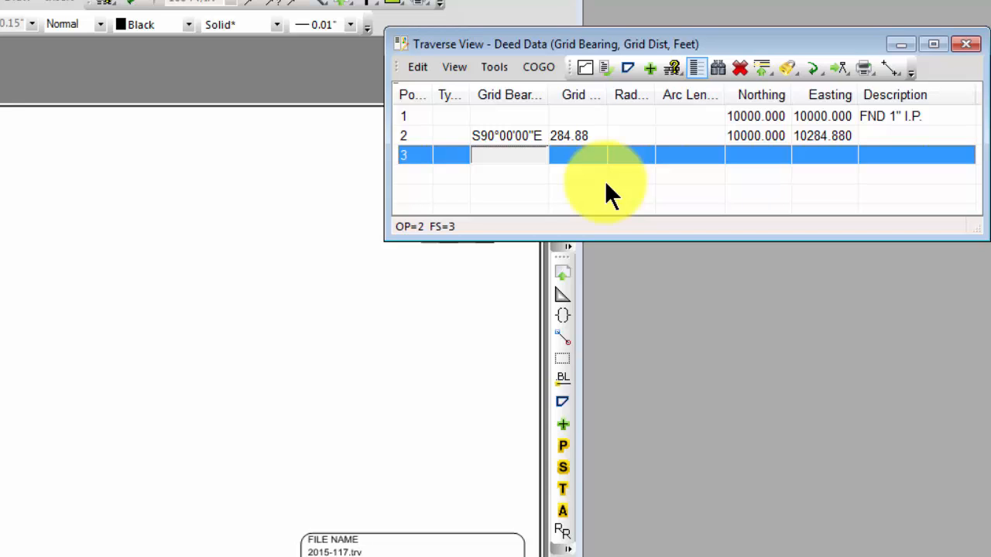
type("1")
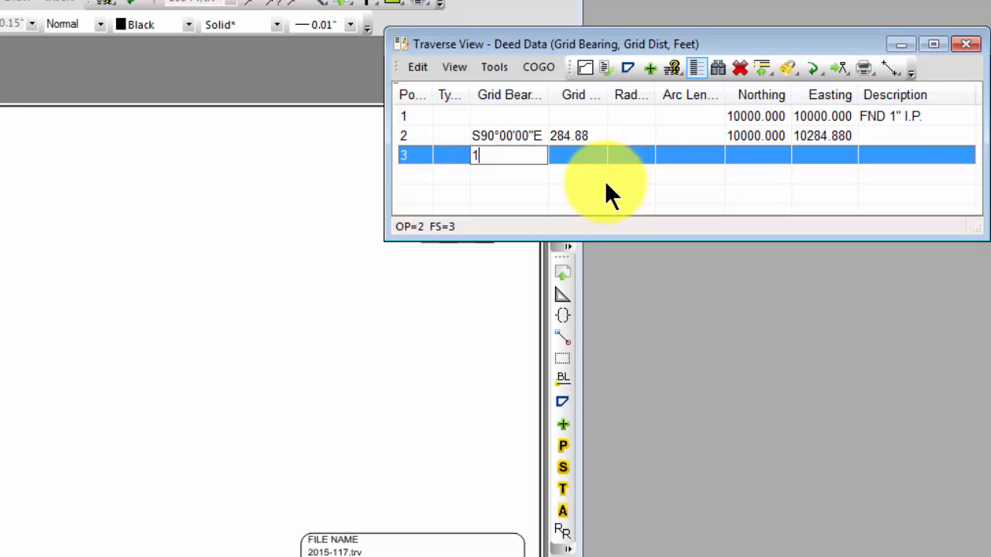
type("23.27")
key("Tab")
type("163")
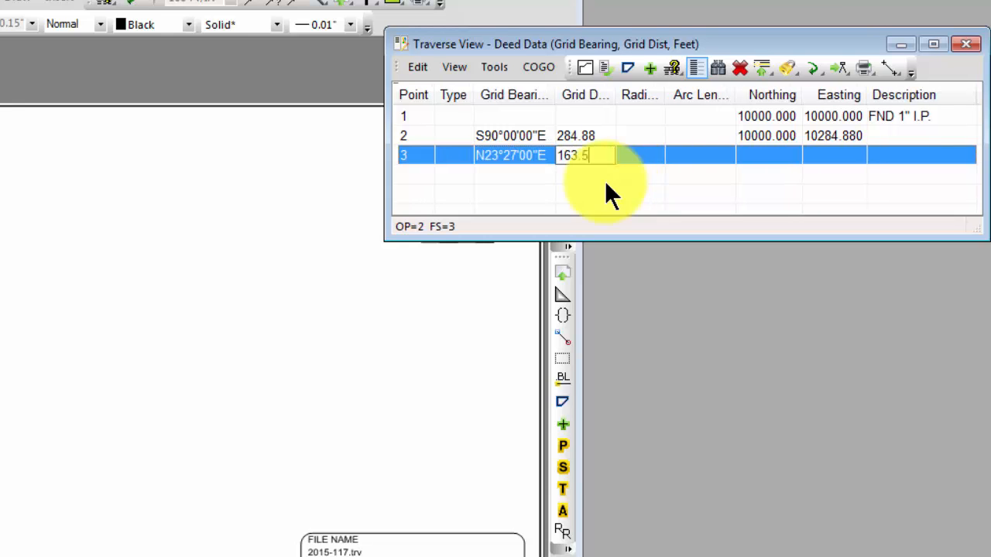
key("Tab")
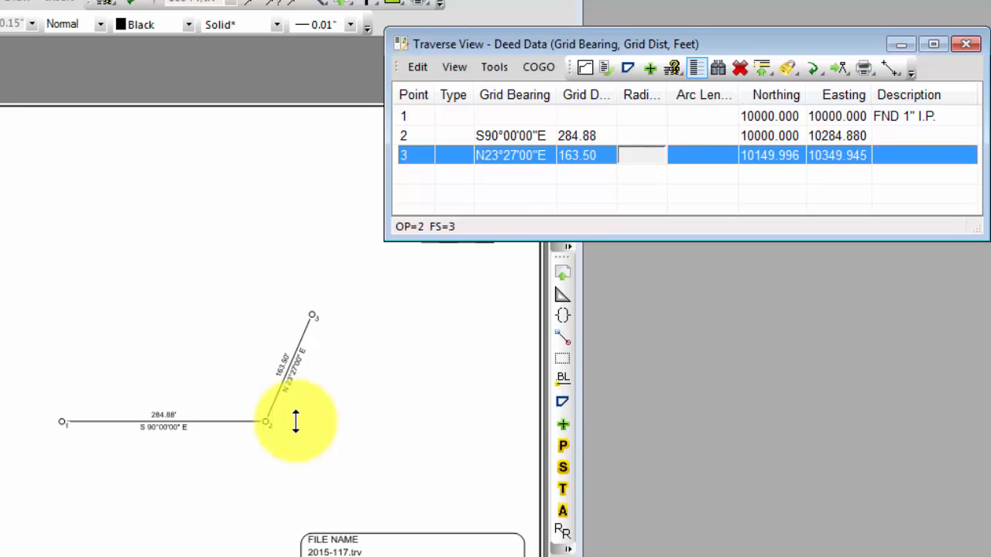
key("Tab")
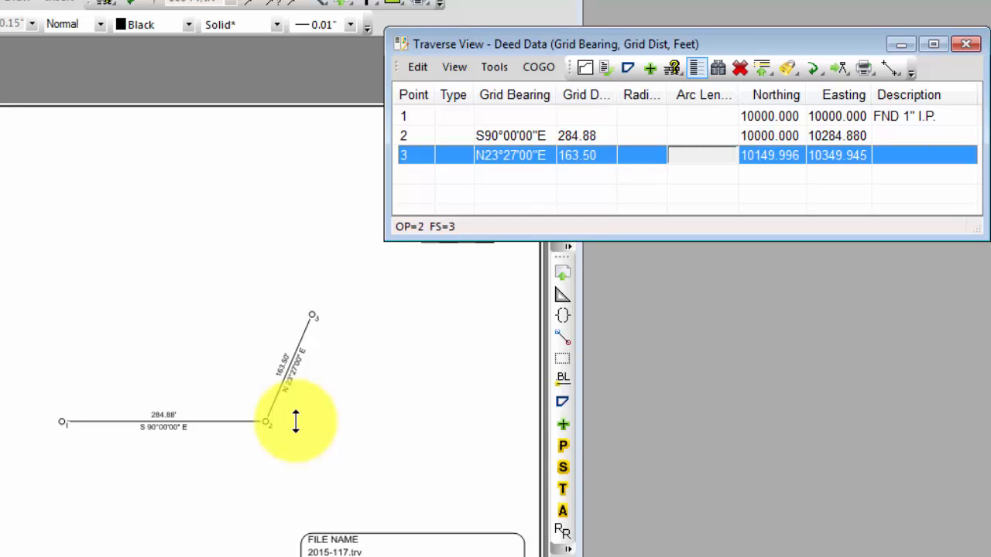
key("Return")
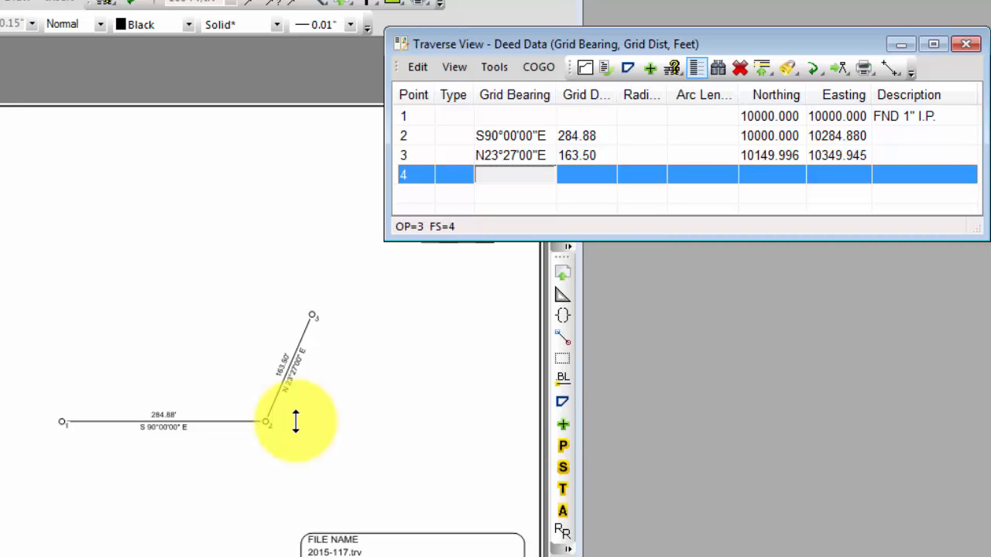
Enter the course to point 4 with bearing S90°00'00"W and grid distance 291.03 feet.
type("390")
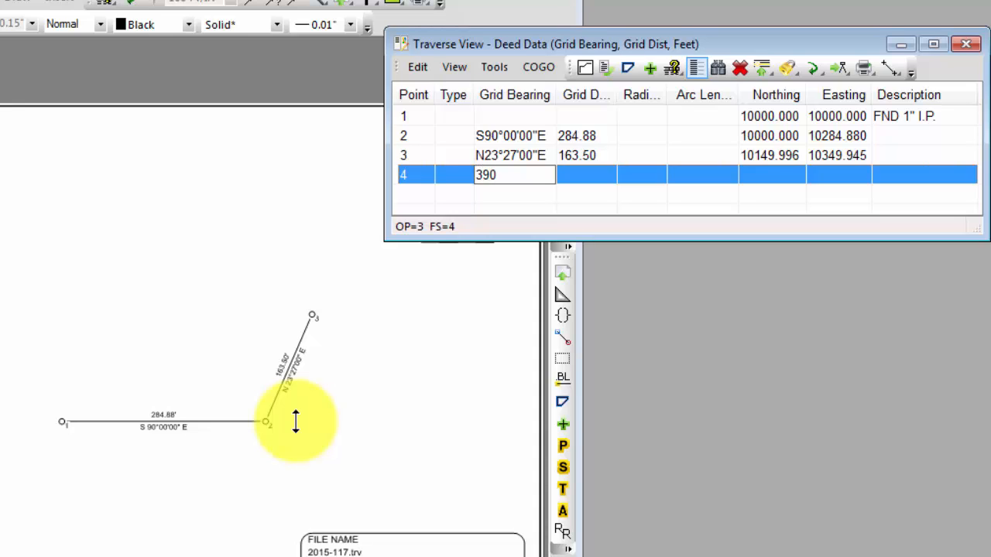
key("Tab")
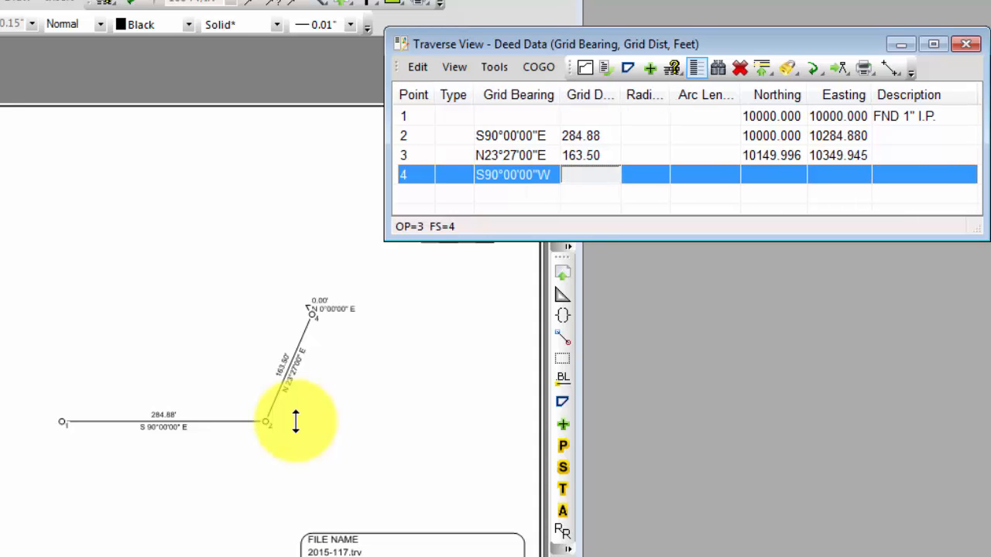
type("291.")
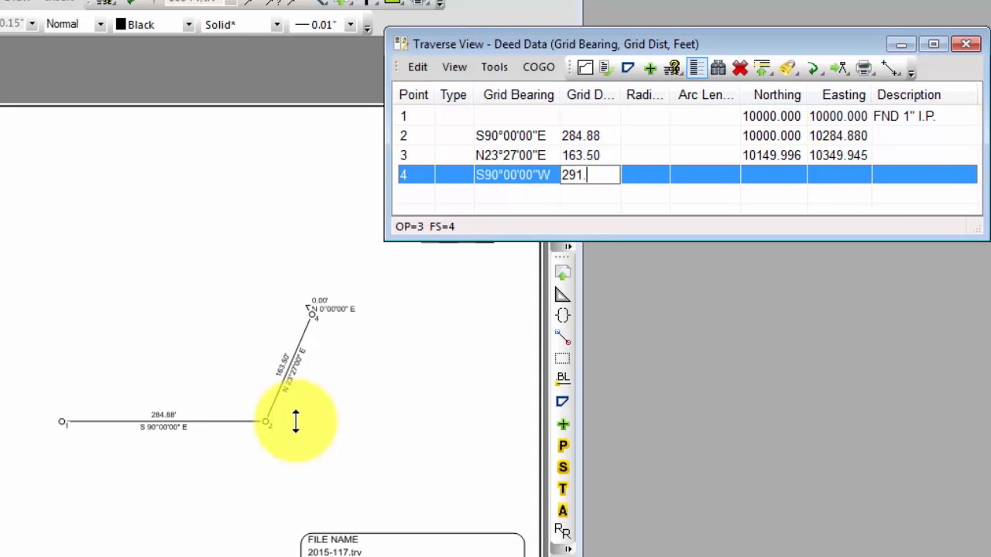
type("03")
key("Tab")
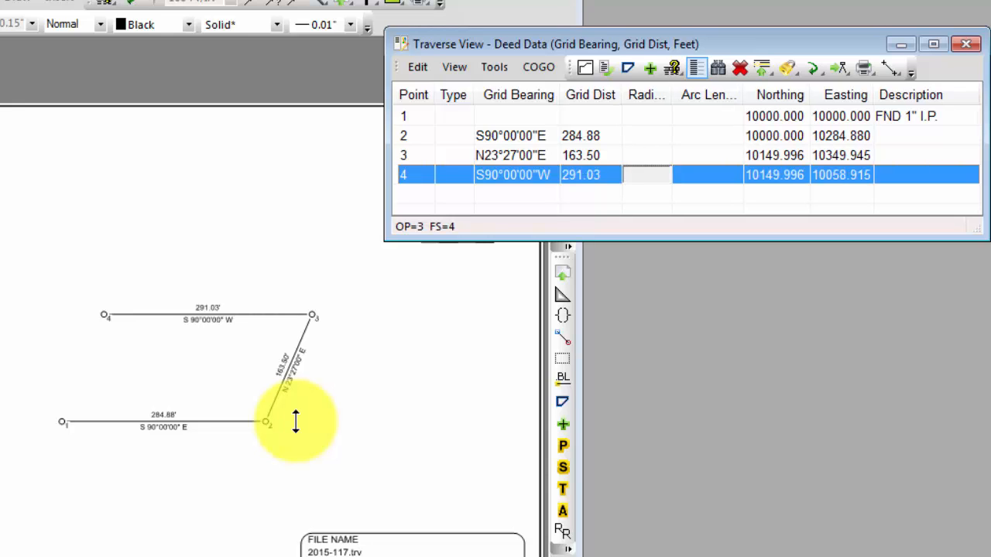
key("Return")
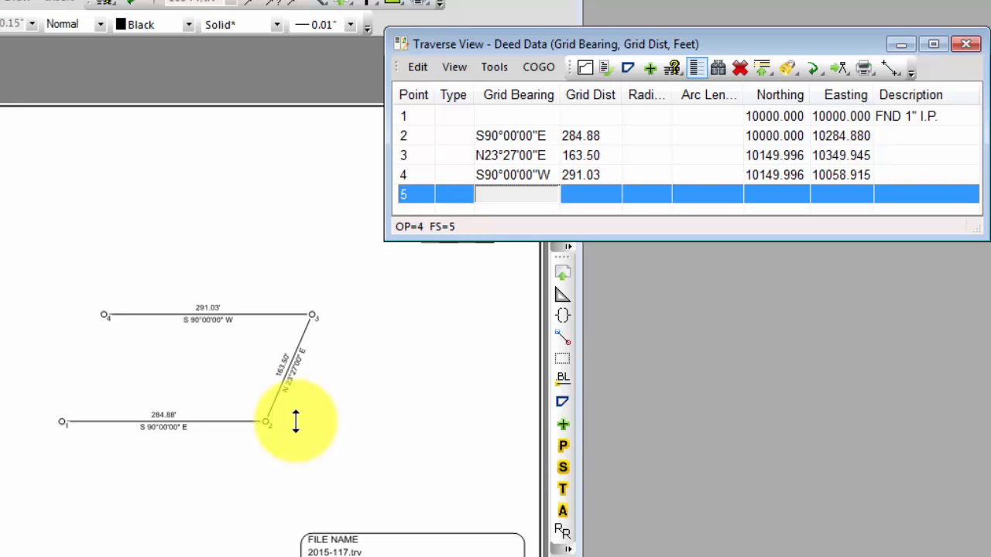
Enter the course to point 5 with bearing S30°40'00"W and grid distance 14.08 feet.
type("330.4")
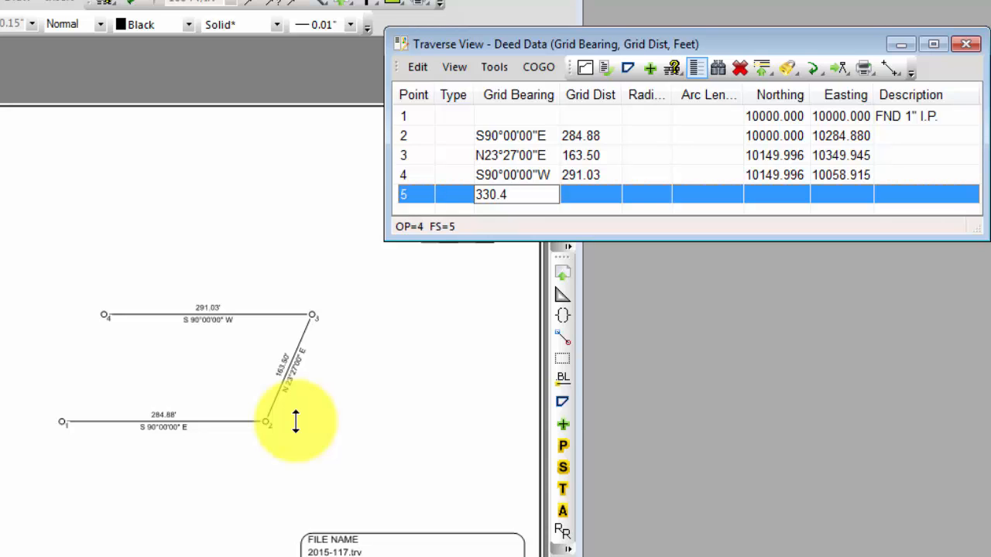
key("Tab")
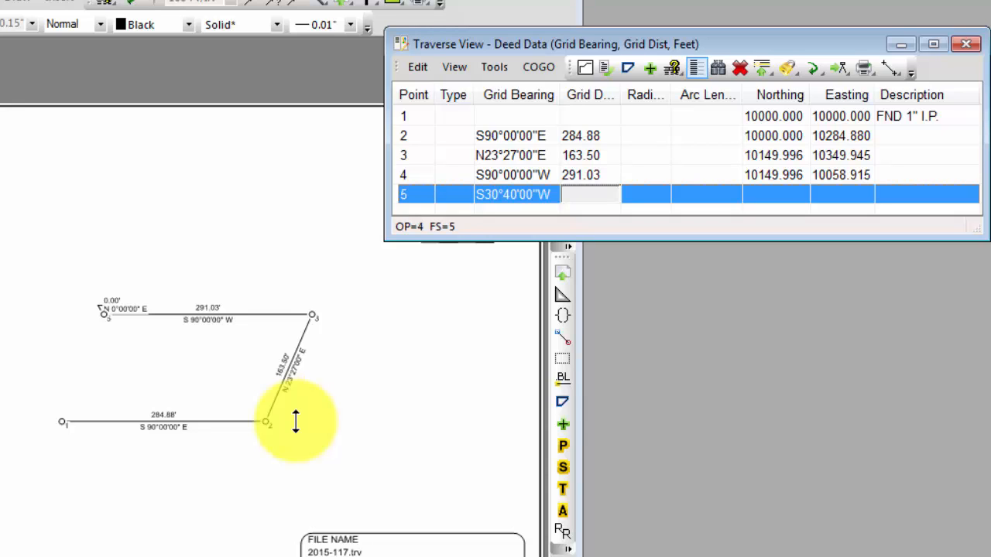
type("14.08")
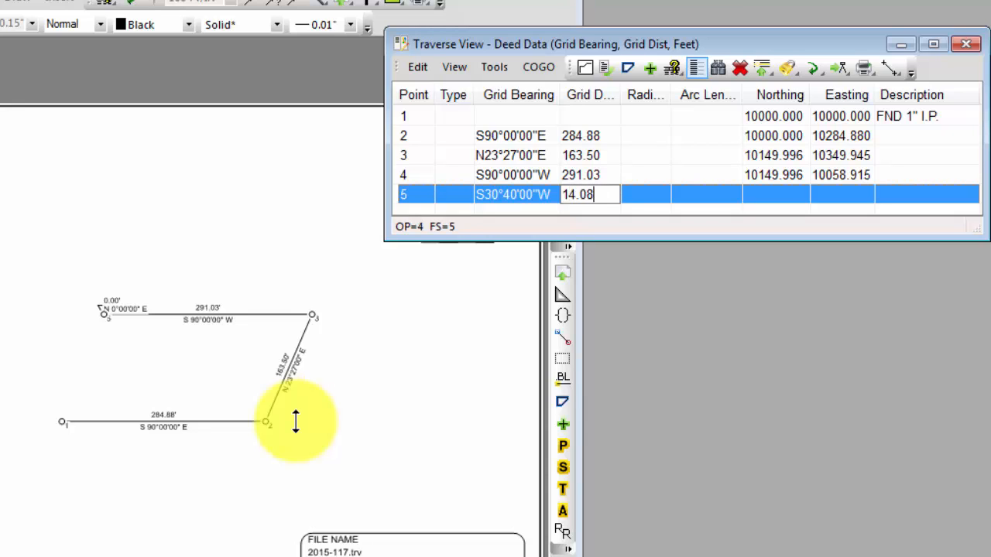
key("Tab")
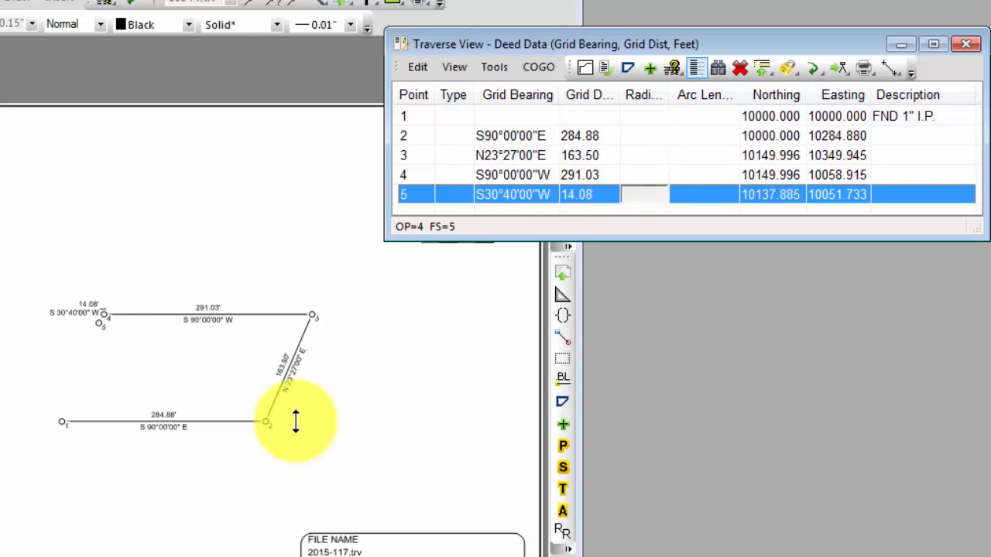
key("Return")
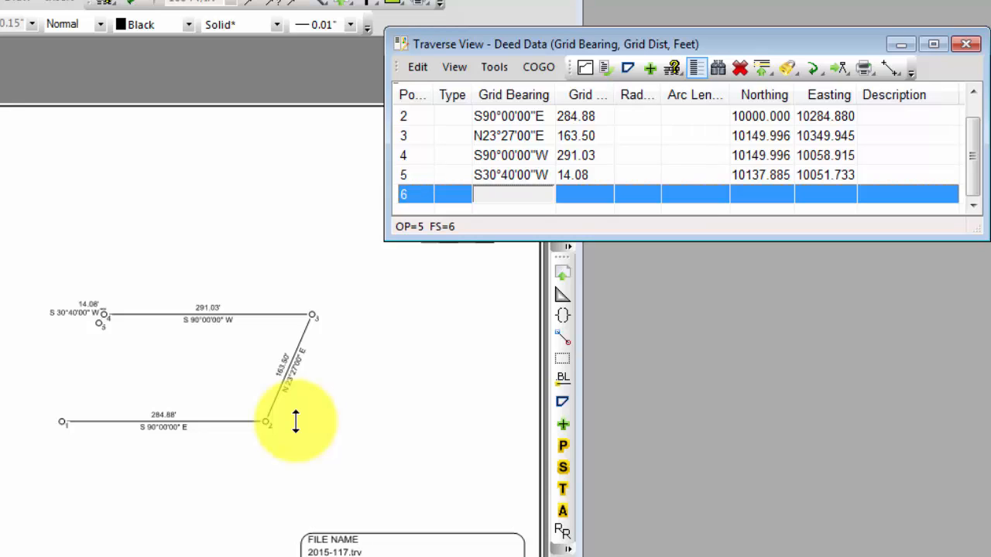
Change the new point number after point 5 to 1:1 for the closing course.
key("Left")
key("Left")
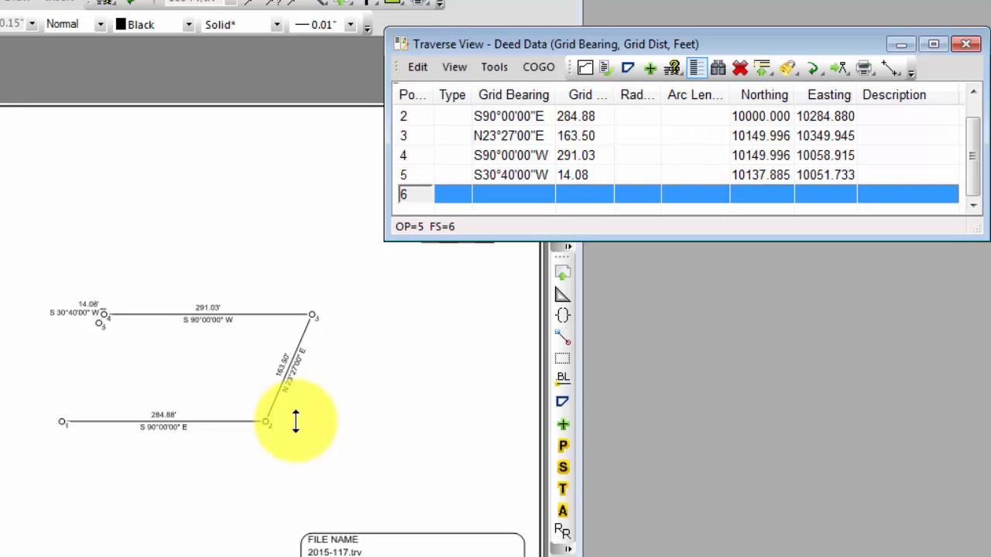
type("1:1")
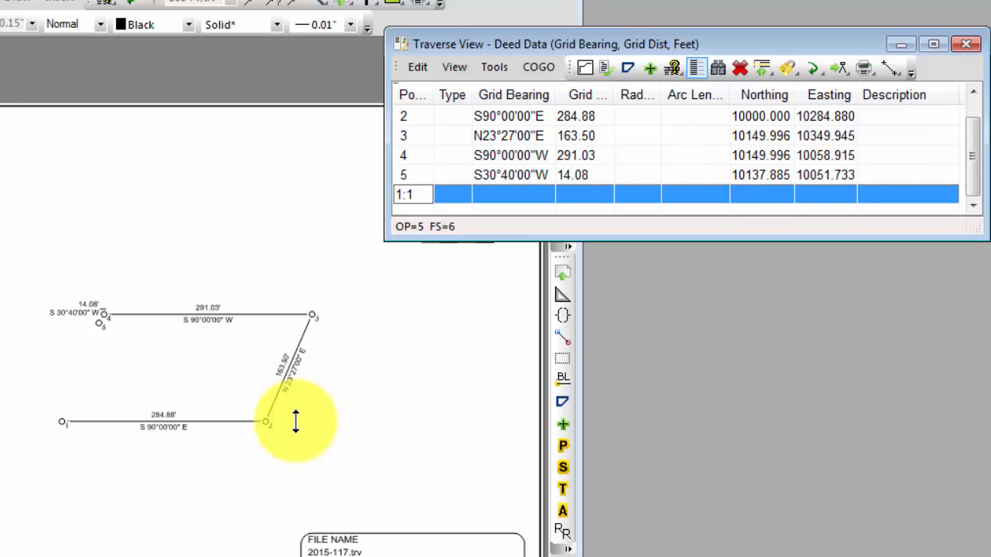
key("Return")
key("Return")
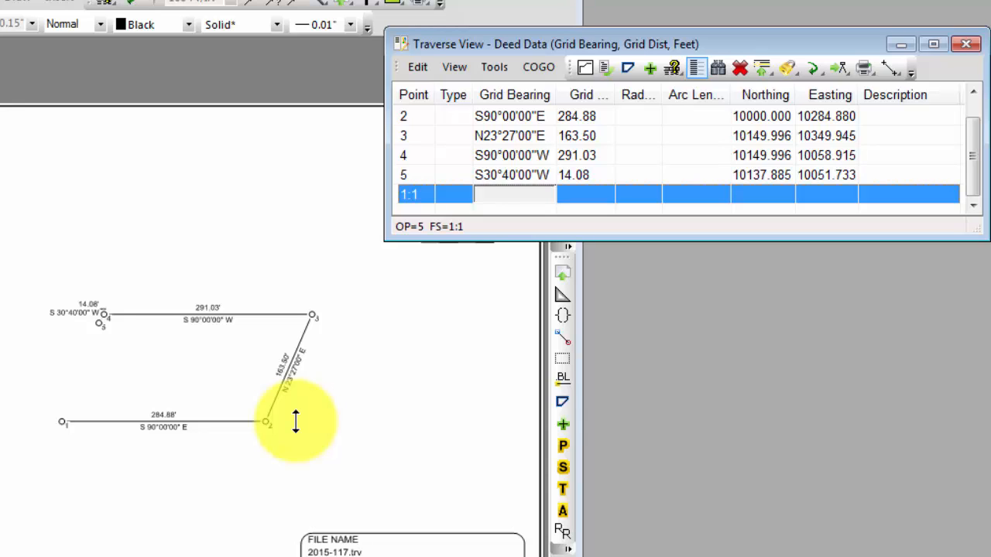
Enter the closing curve to point 1:1 with chord bearing S20°34'10"W, chord distance 147.27 feet and radius -420.
type("3")
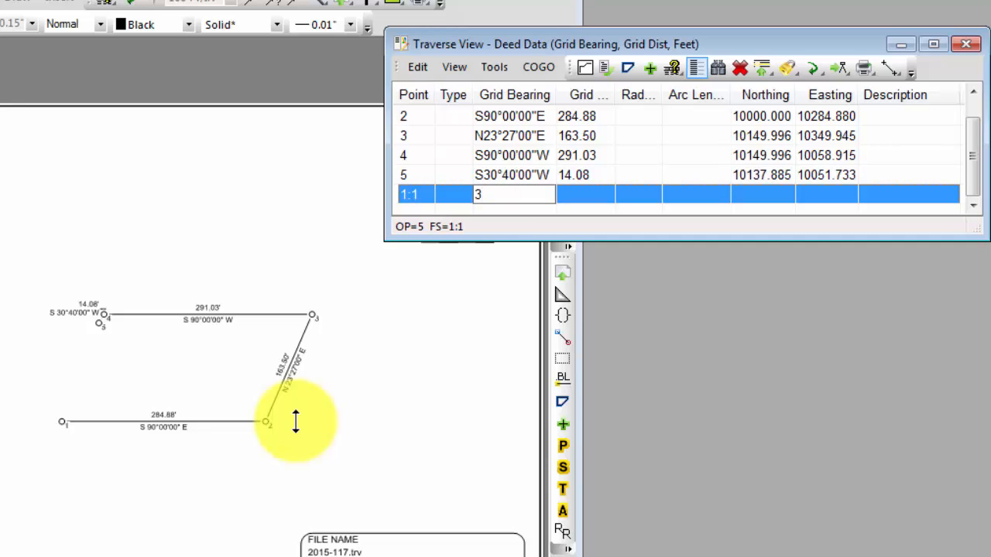
type("20.341")
key("Tab")
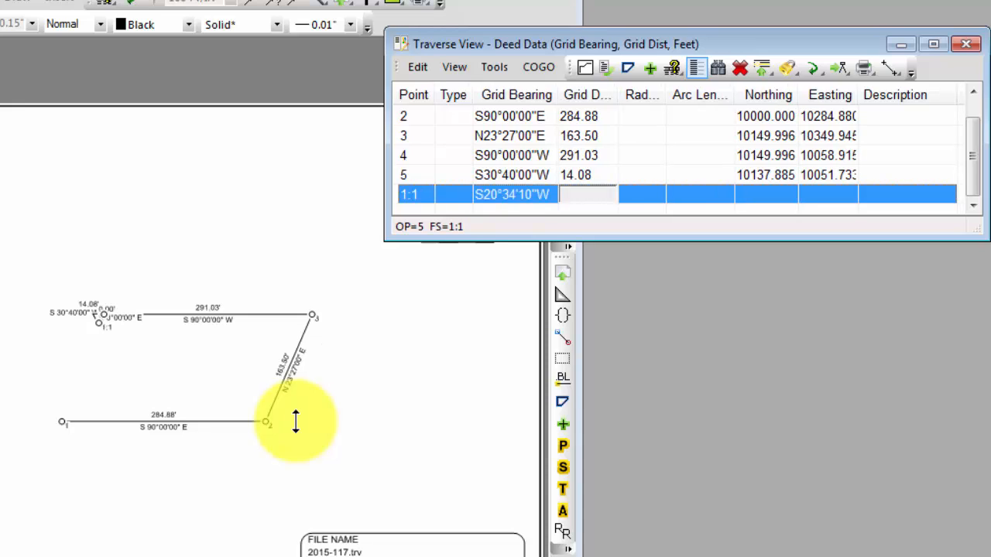
type("147.")
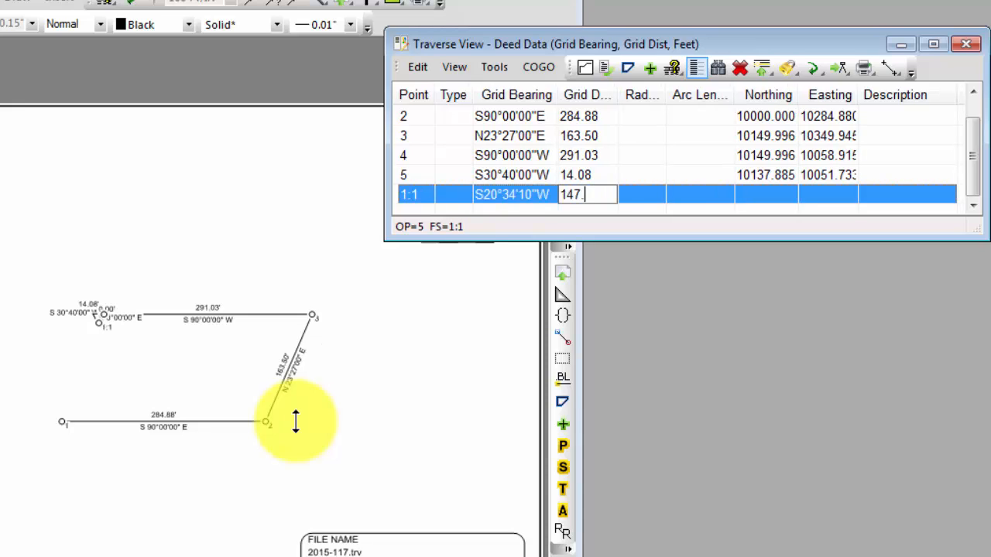
type("27")
key("Tab")
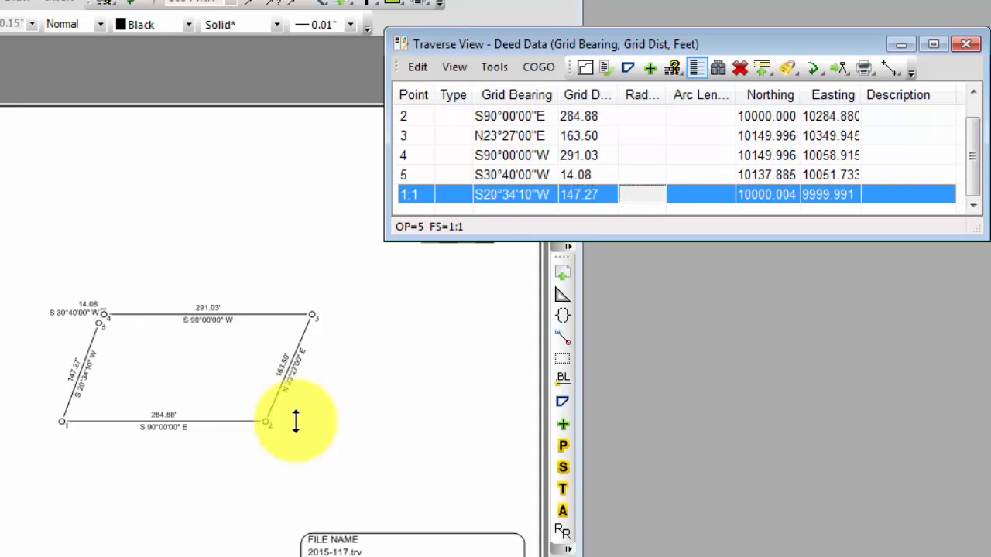
type("-420")
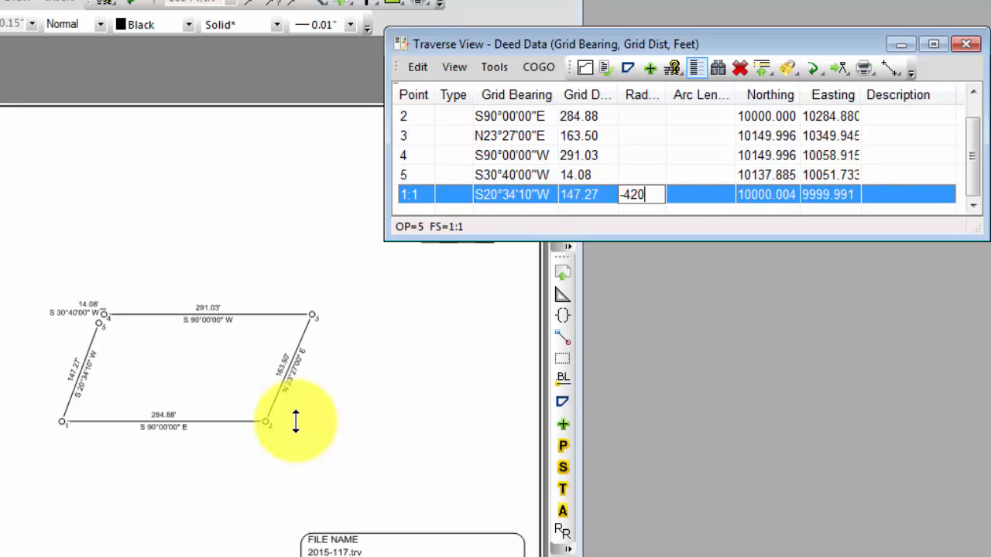
key("Tab")
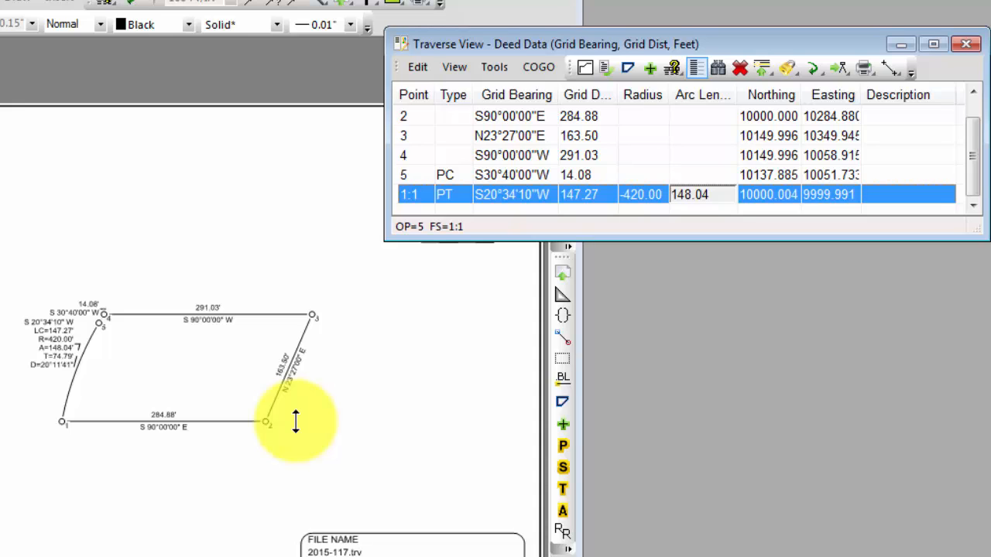
Rescale the traverse drawing to fit the page and return to the Deed Data traverse view.
left_click(417, 362)
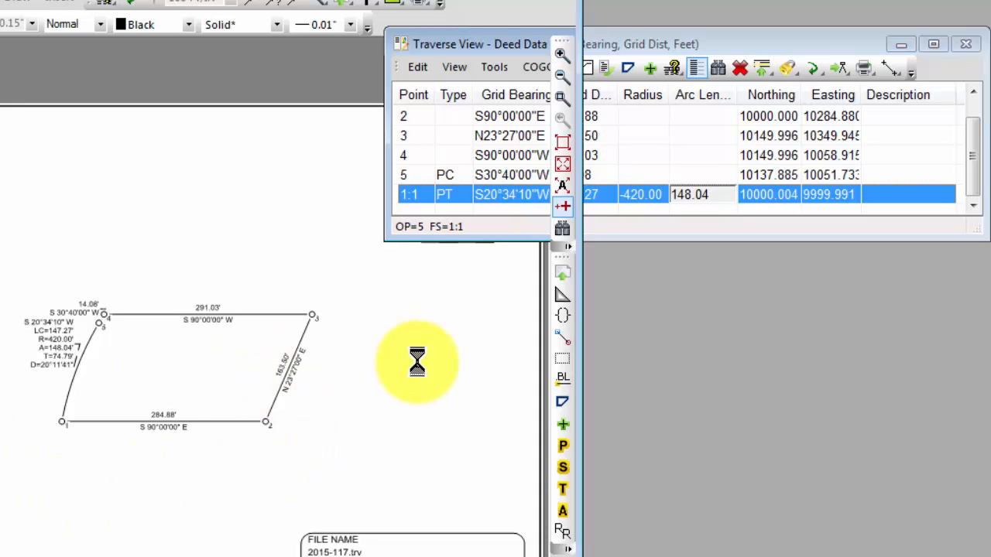
left_click(562, 163)
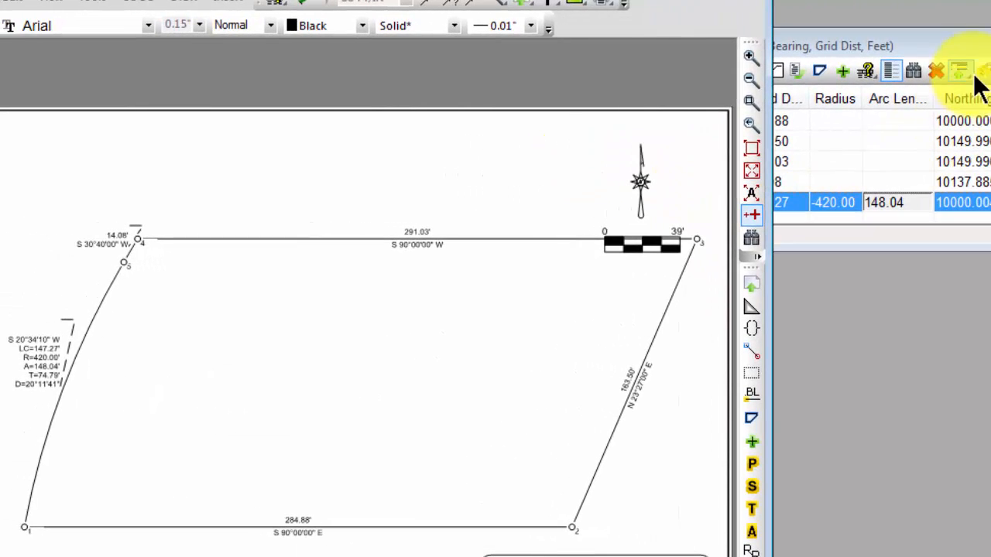
left_click(972, 53)
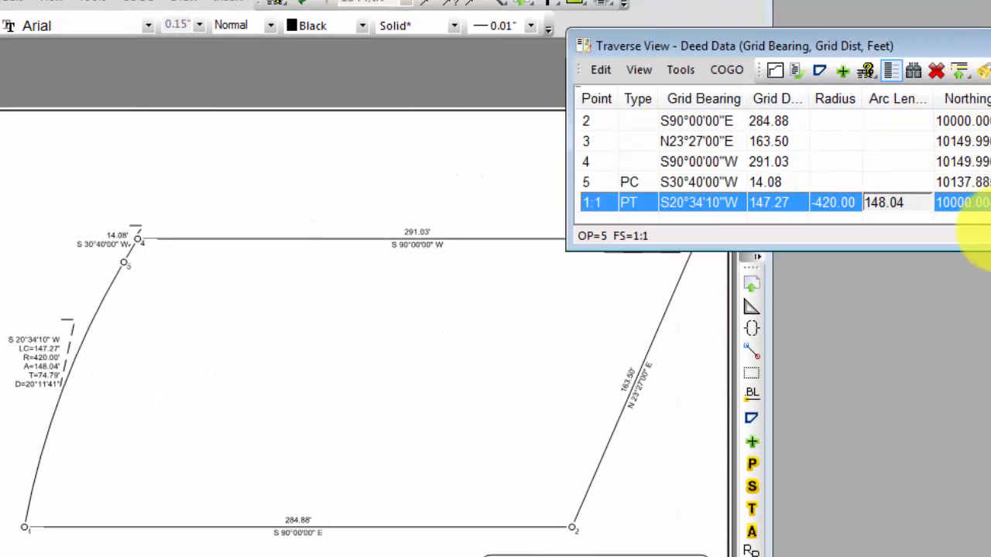
Try a radius of 420 on the closing curve to point 1:1 and set it back to -420.
key("shift+Tab")
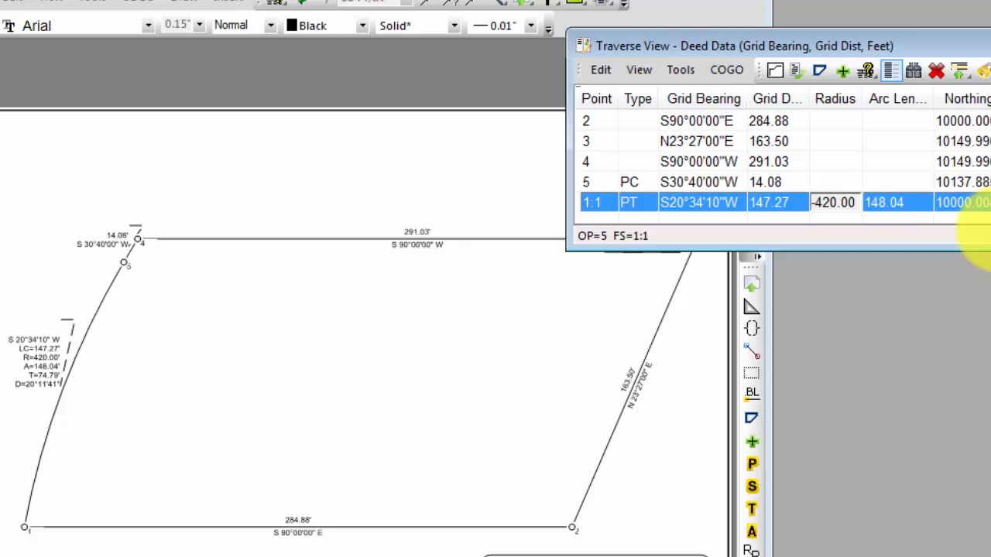
type("420")
key("Tab")
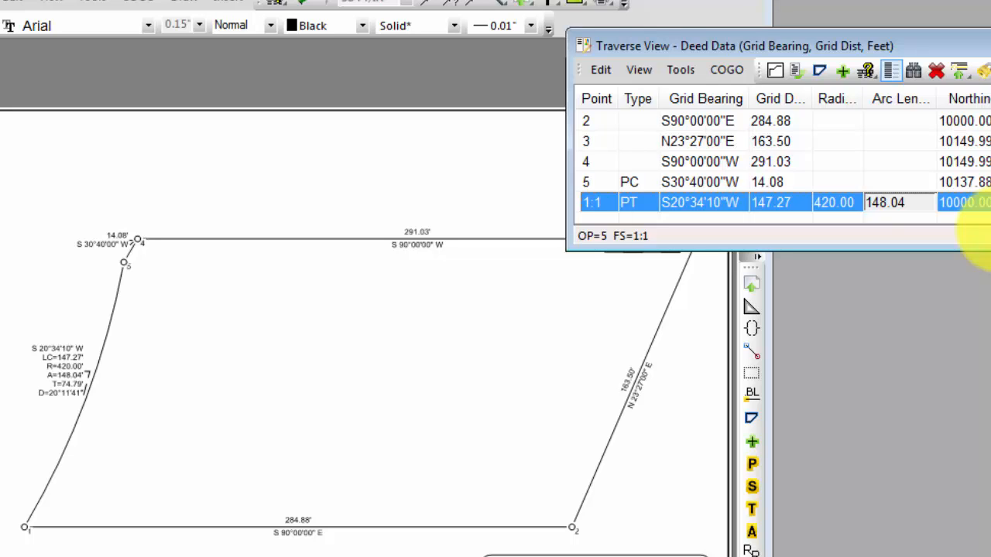
key("shift+Tab")
type("-420")
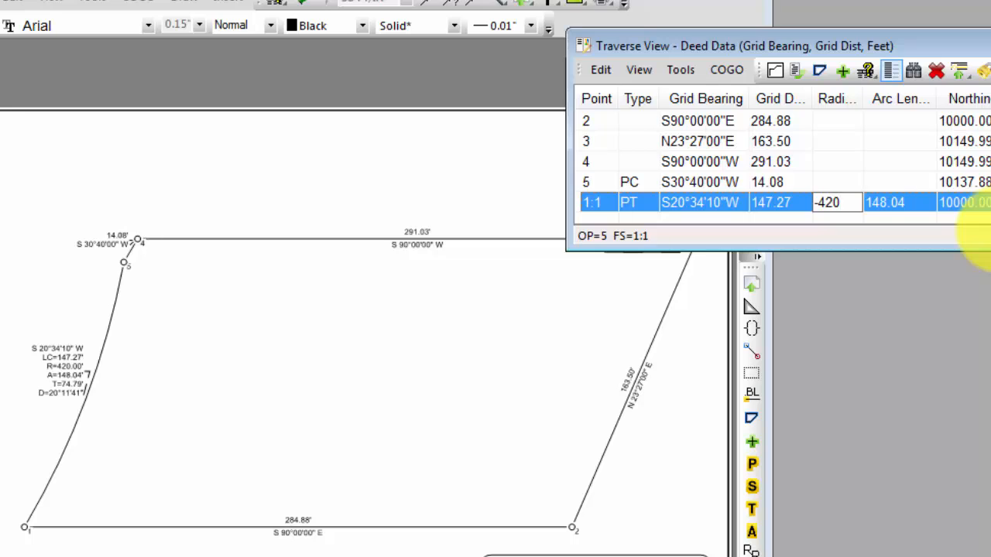
key("Tab")
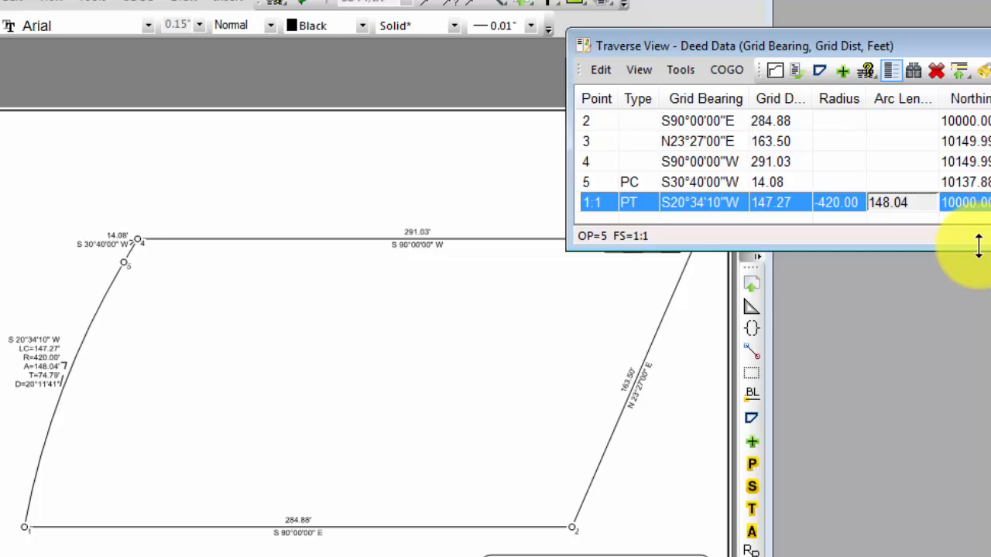
Add the delta code Q after C in the traverse view's display sequence and enlarge the view to fit its rows and columns.
left_click_drag(976, 250, 971, 302)
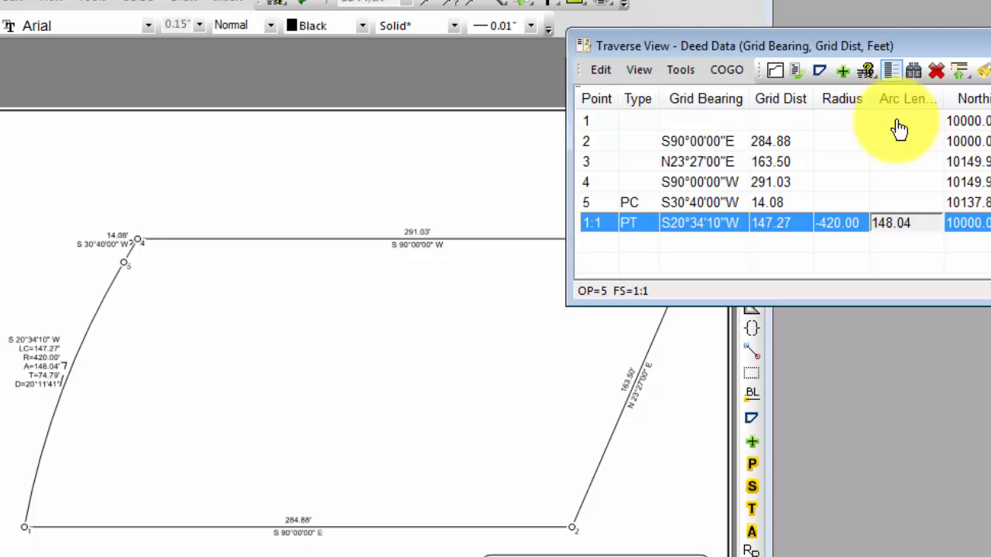
left_click(865, 69)
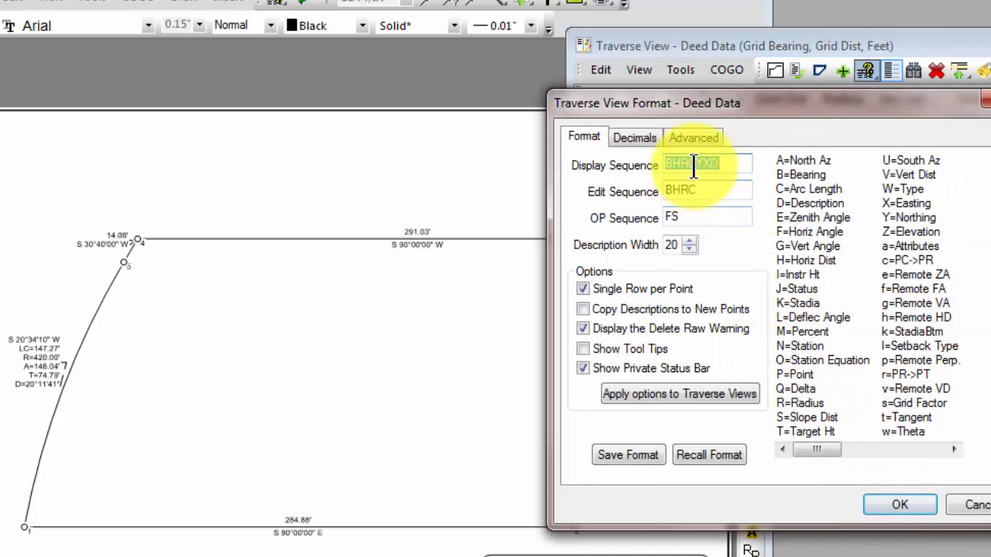
left_click(695, 165)
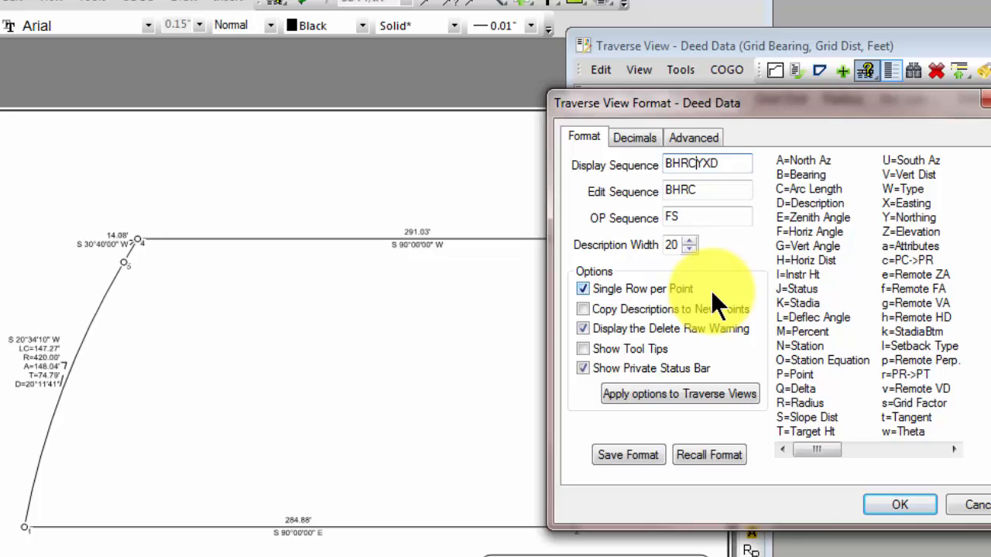
type("Q")
left_click(900, 505)
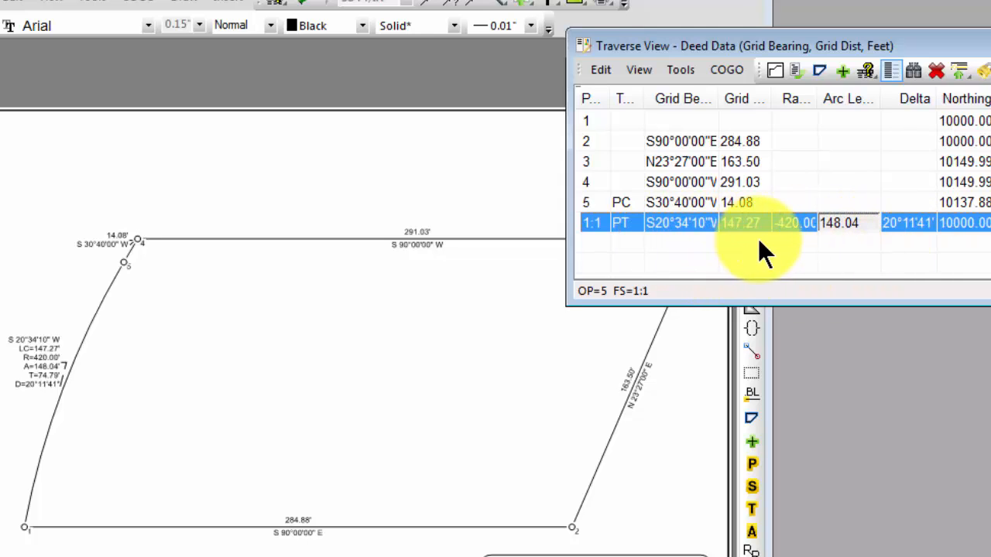
left_click_drag(568, 187, 436, 187)
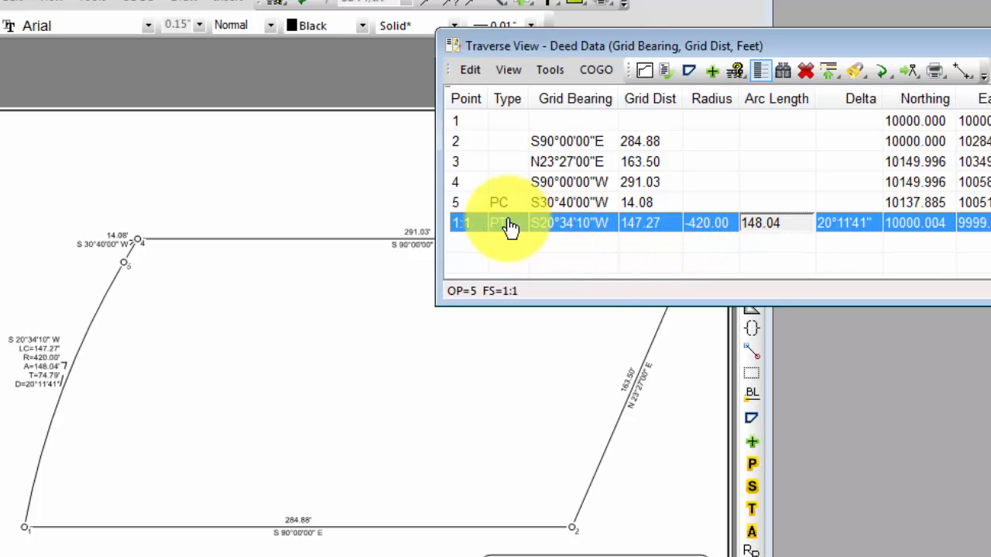
Examine the closing curve from point 5 to 1:1 in the Horizontal Curve routine, close it and move the traverse view off the drawing.
left_click(592, 69)
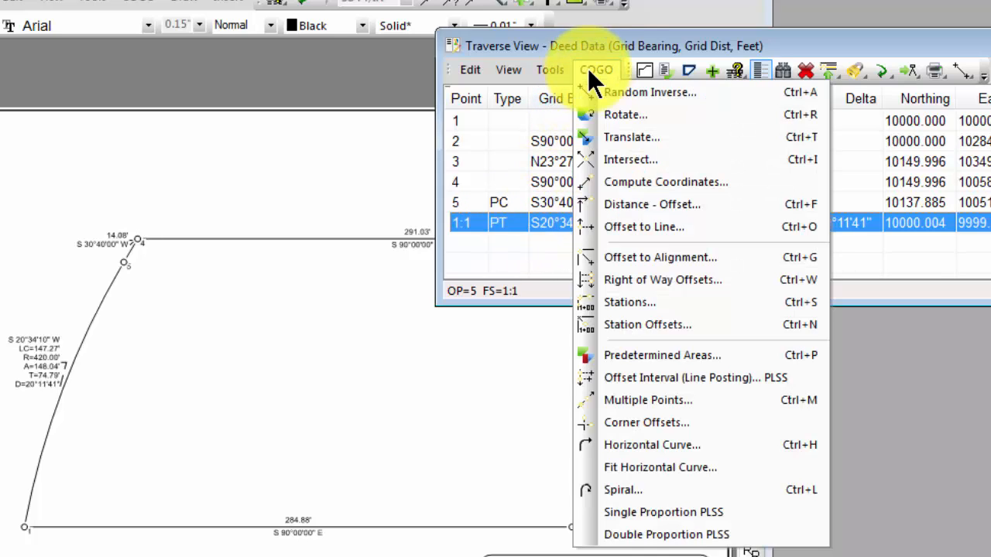
left_click(736, 445)
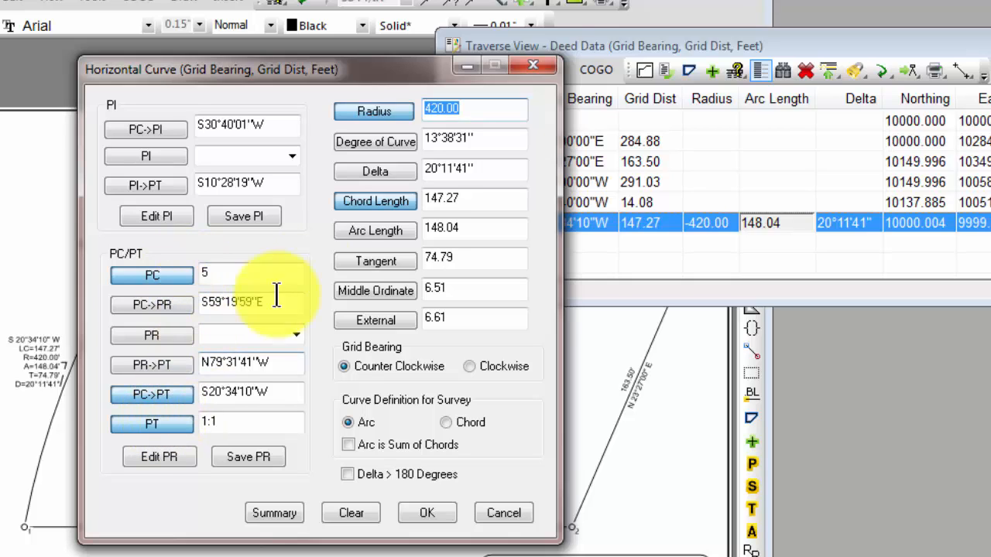
left_click(375, 203)
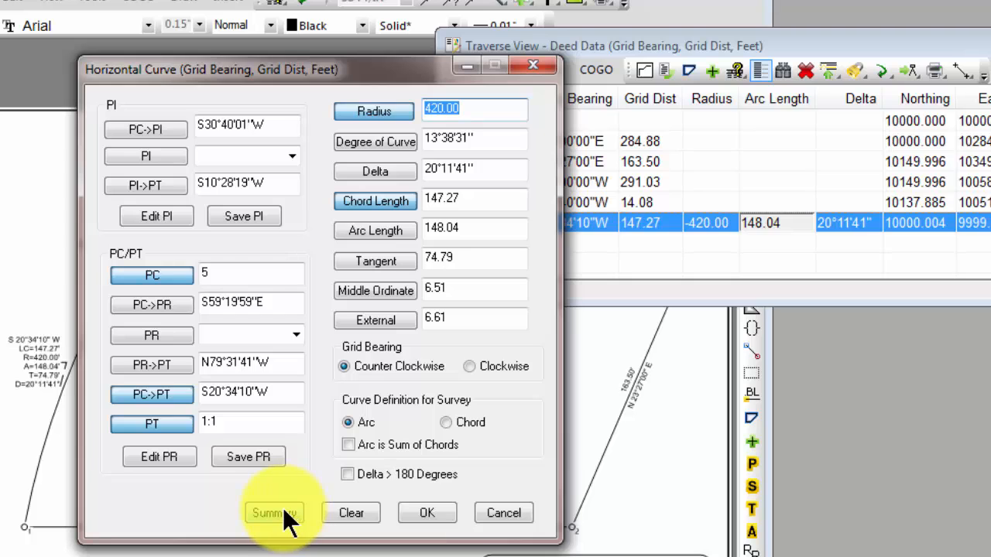
left_click(529, 66)
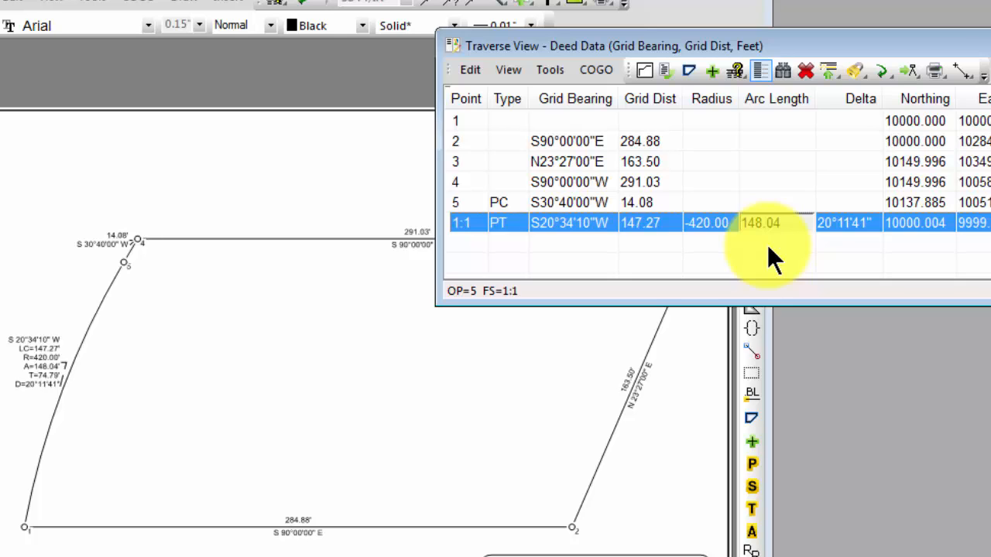
left_click_drag(865, 45, 856, 0)
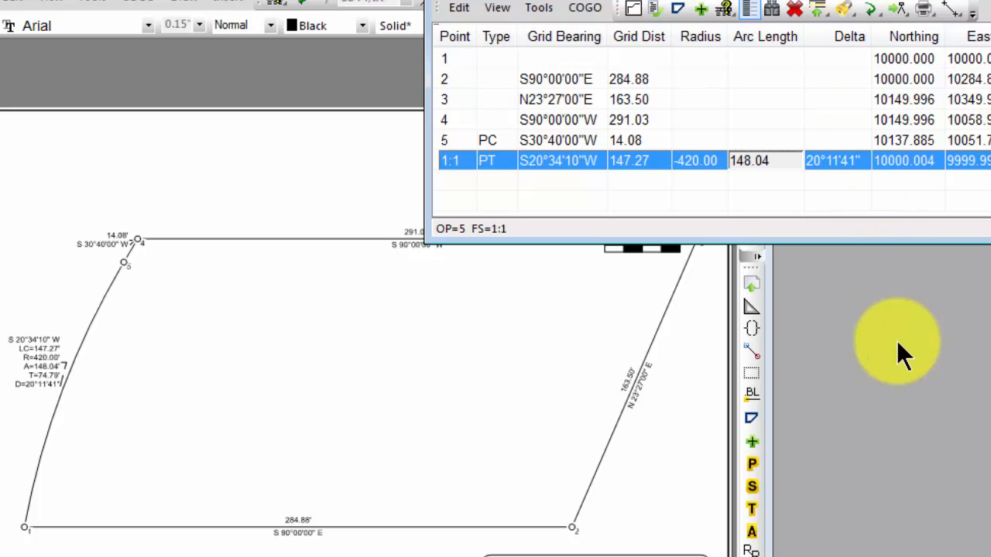